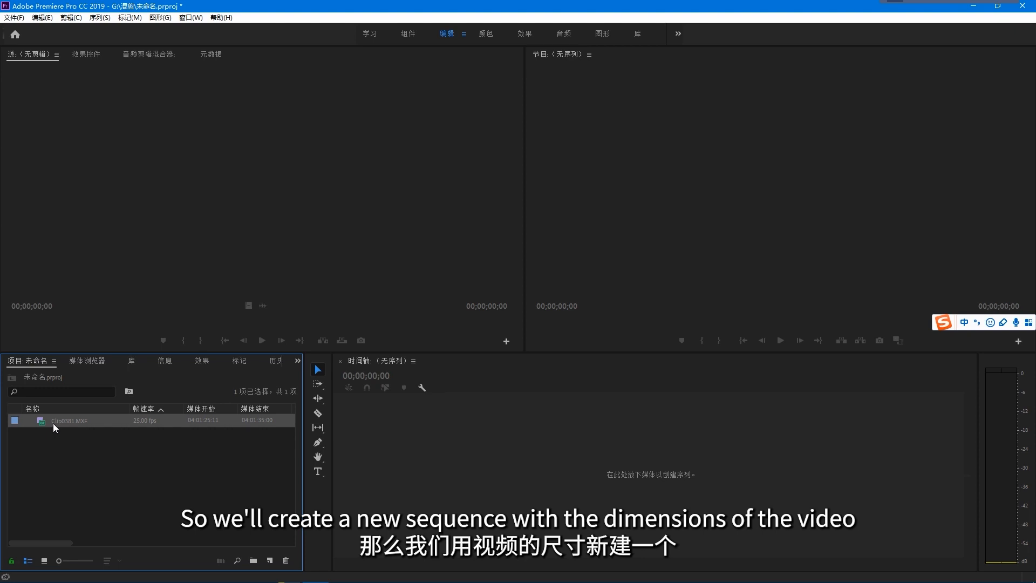
# Examine the file properties of Clip0381.MXF in the project, including image size and frame rate.
pyautogui.rightClick(54, 421)
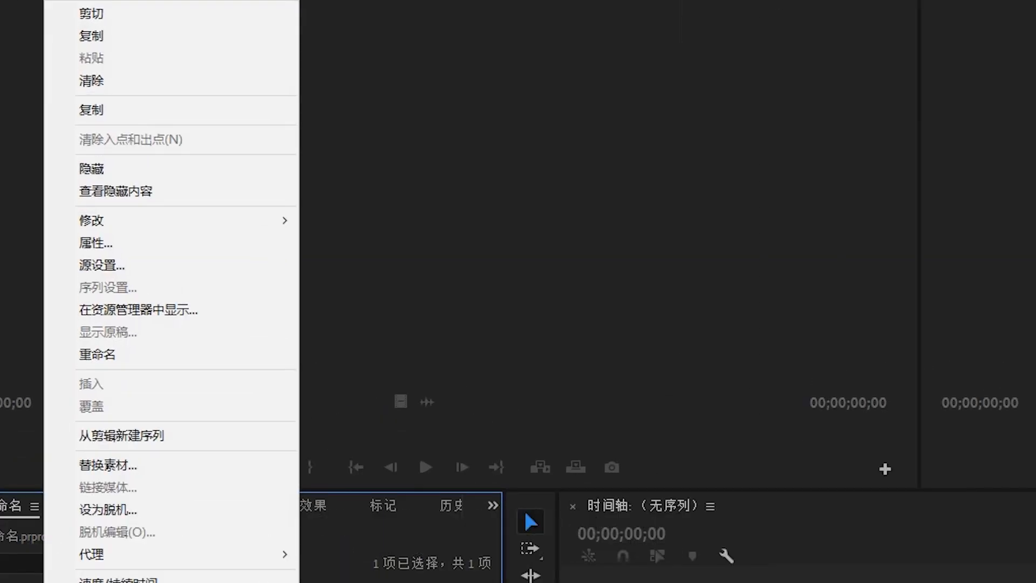
pyautogui.click(143, 243)
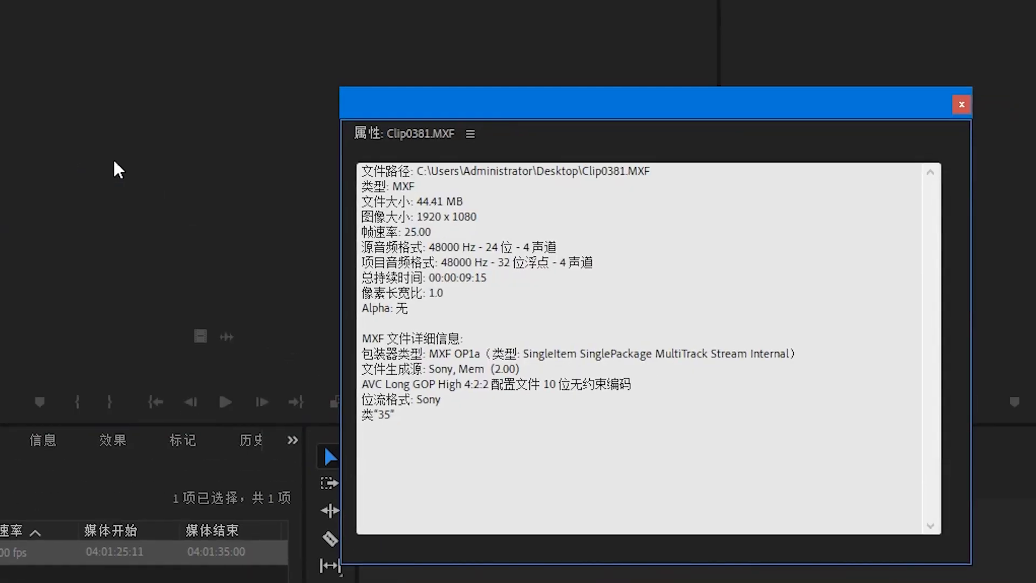
pyautogui.moveTo(668, 112); pyautogui.dragTo(582, 57)
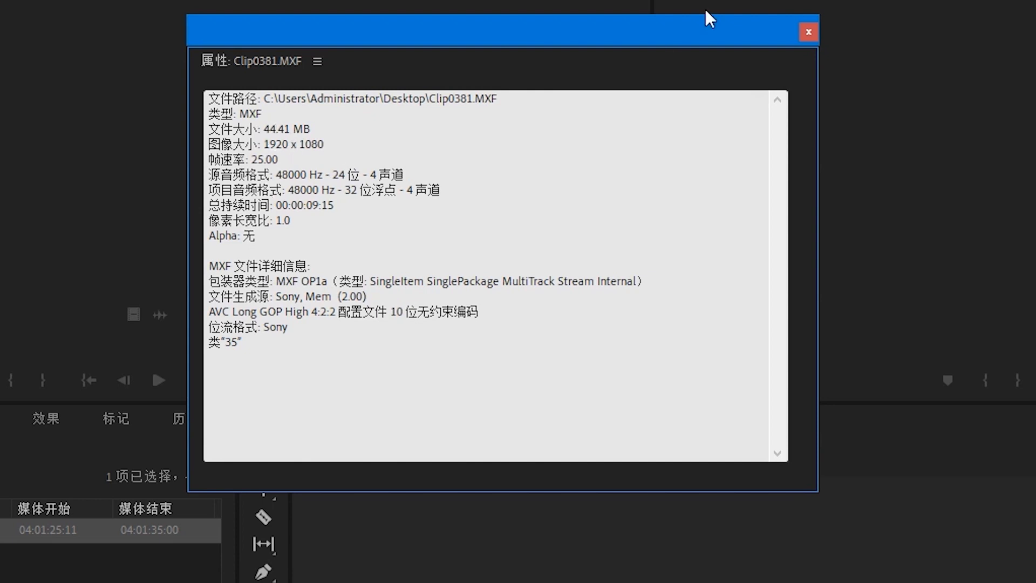
pyautogui.click(808, 32)
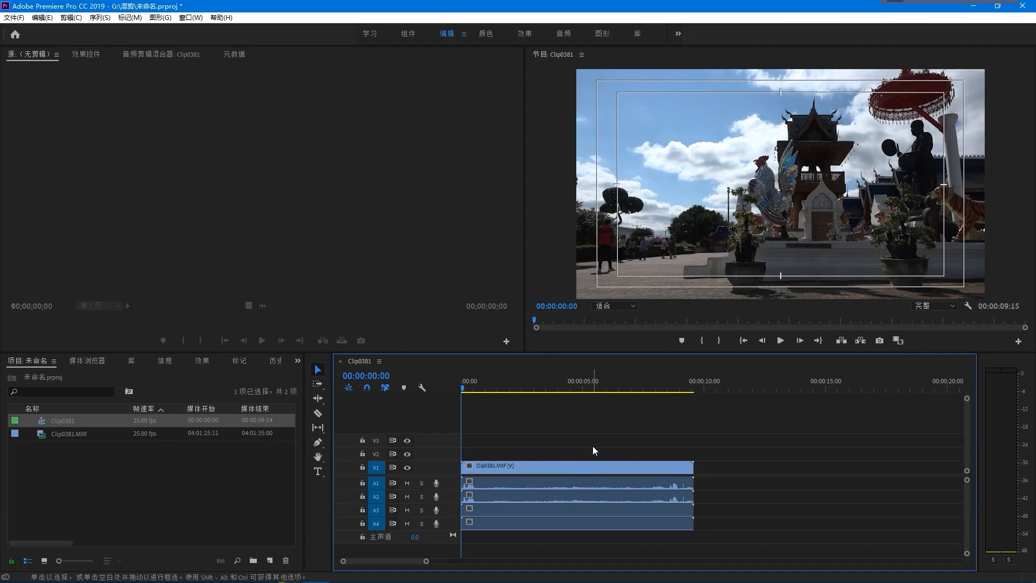
# Preview the Clip0381 sequence, then unlink the clip's audio from its video and delete the audio.
pyautogui.press('space')
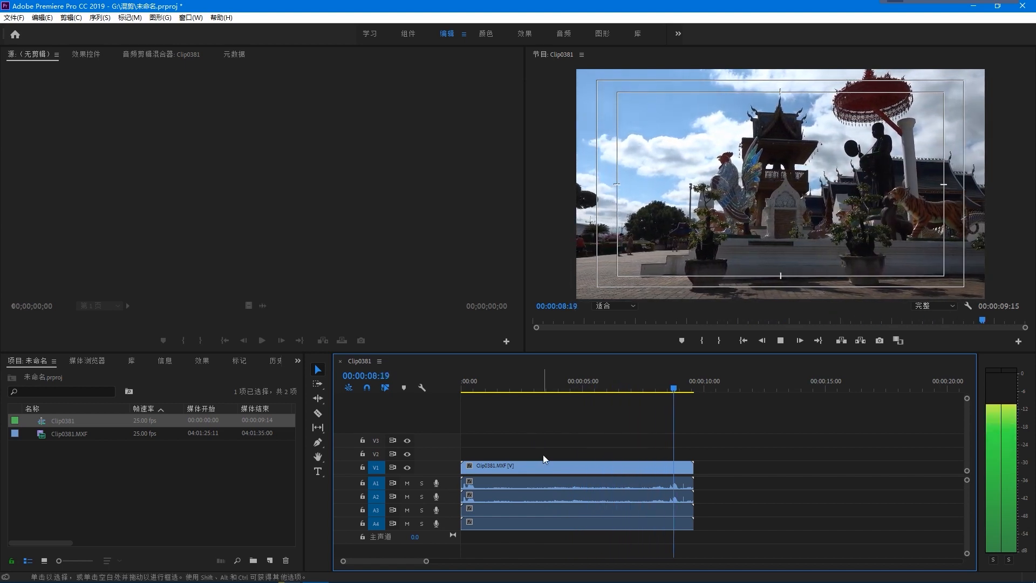
pyautogui.press('space')
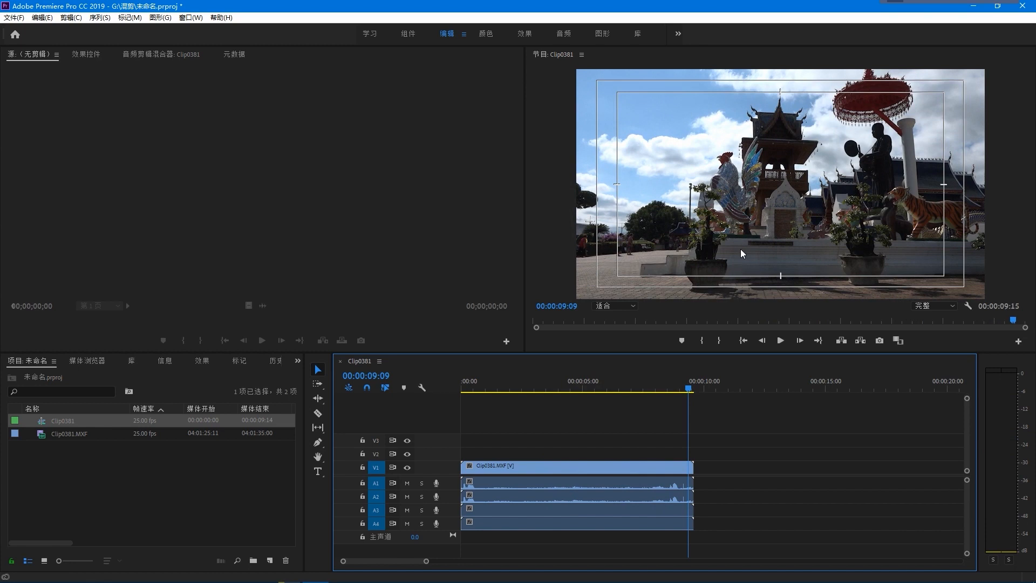
pyautogui.rightClick(567, 501)
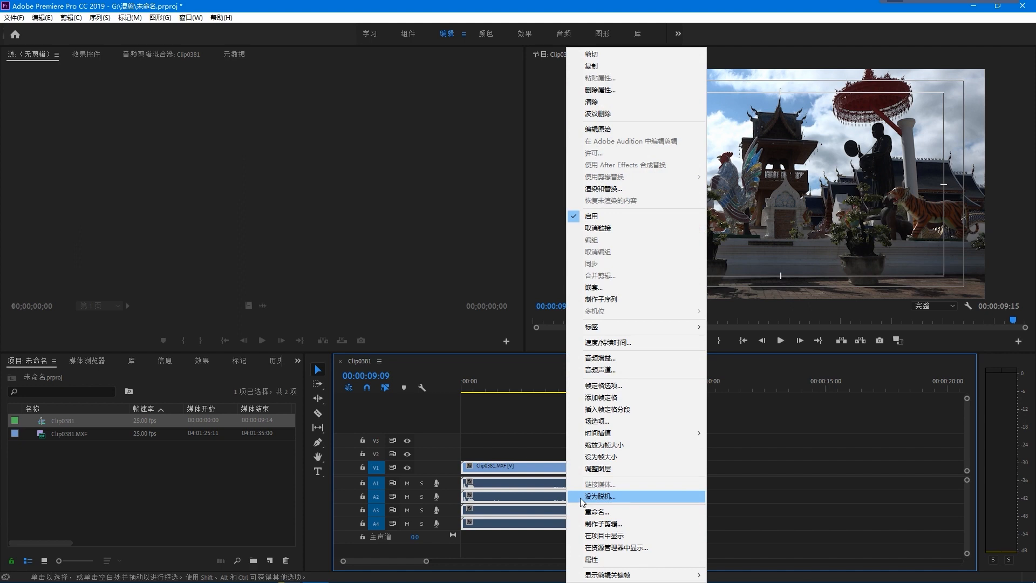
pyautogui.click(613, 234)
pyautogui.click(607, 486)
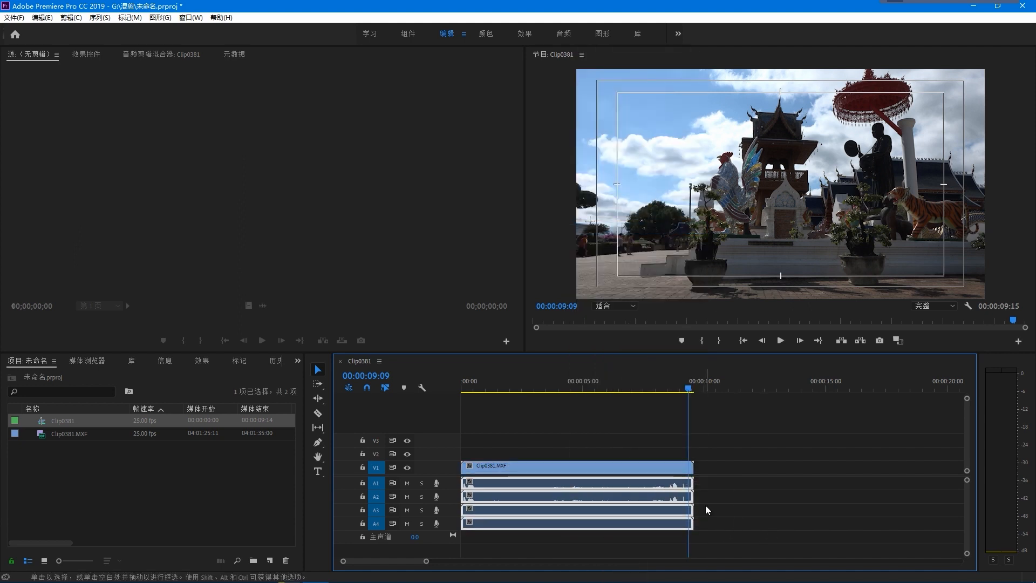
pyautogui.press('Delete')
# Play the video-only clip from its start and place the playhead at 00:00:01:16.
pyautogui.press('Home')
pyautogui.press('space')
pyautogui.press('Home')
pyautogui.click(501, 387)
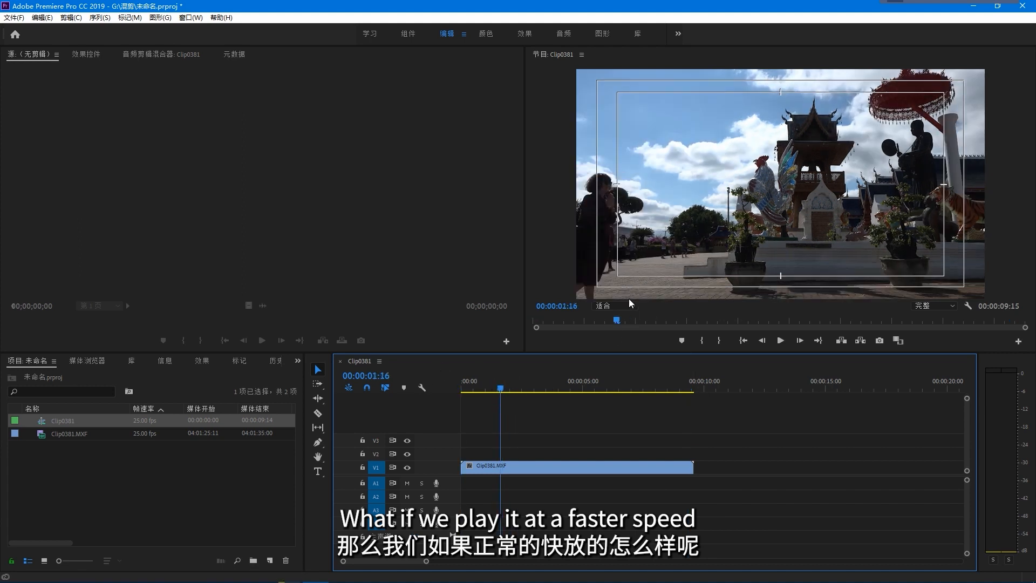
# Set the speed of the Clip0381.MXF clip on V1 to 200%.
pyautogui.rightClick(503, 465)
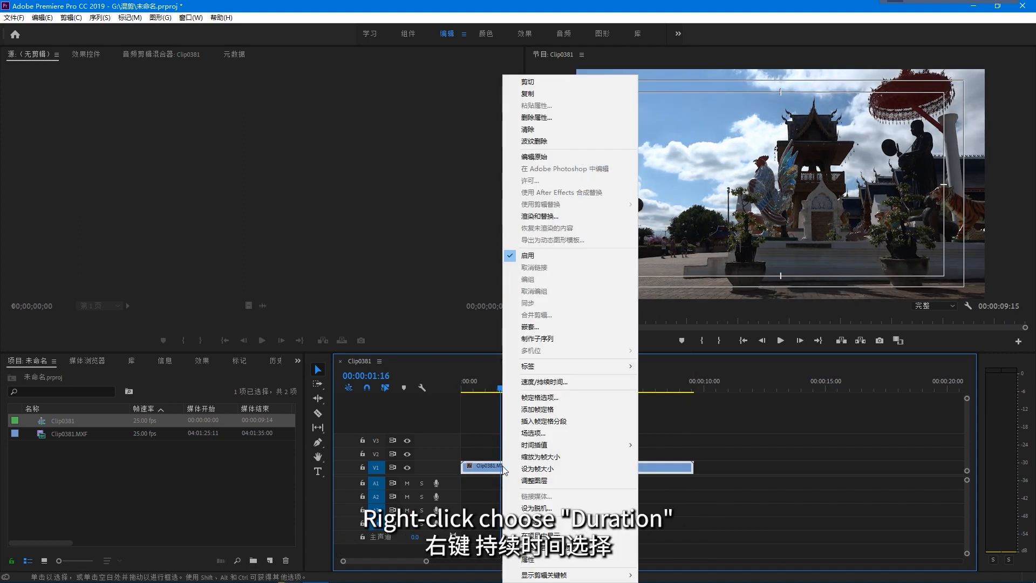
pyautogui.moveTo(534, 366)
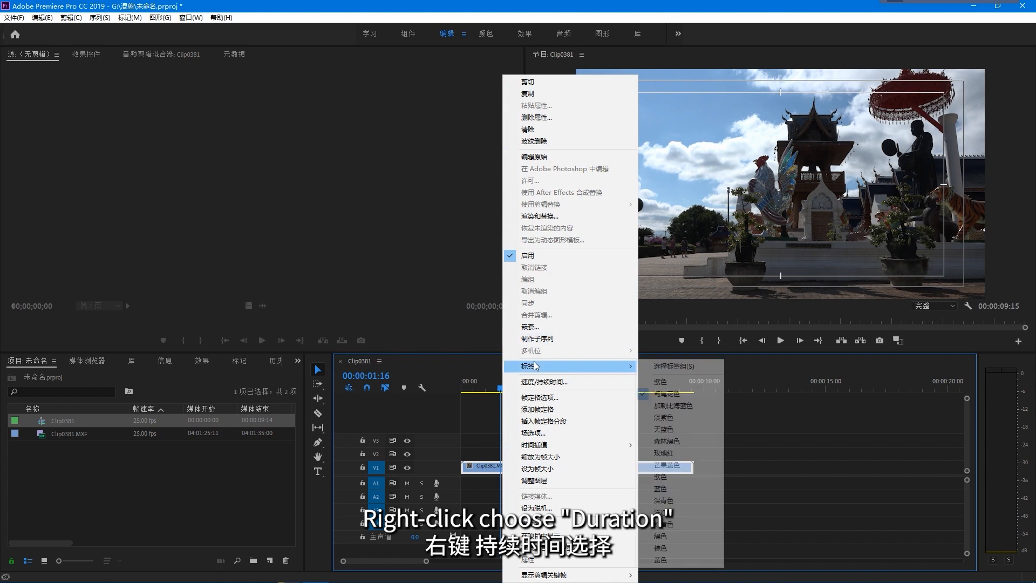
pyautogui.click(561, 382)
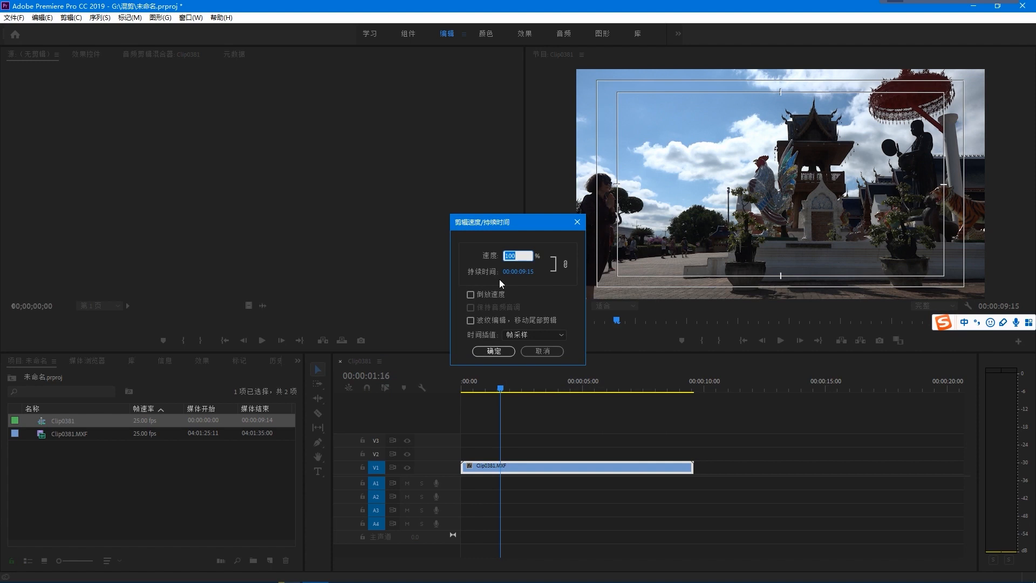
pyautogui.moveTo(520, 225); pyautogui.dragTo(768, 296)
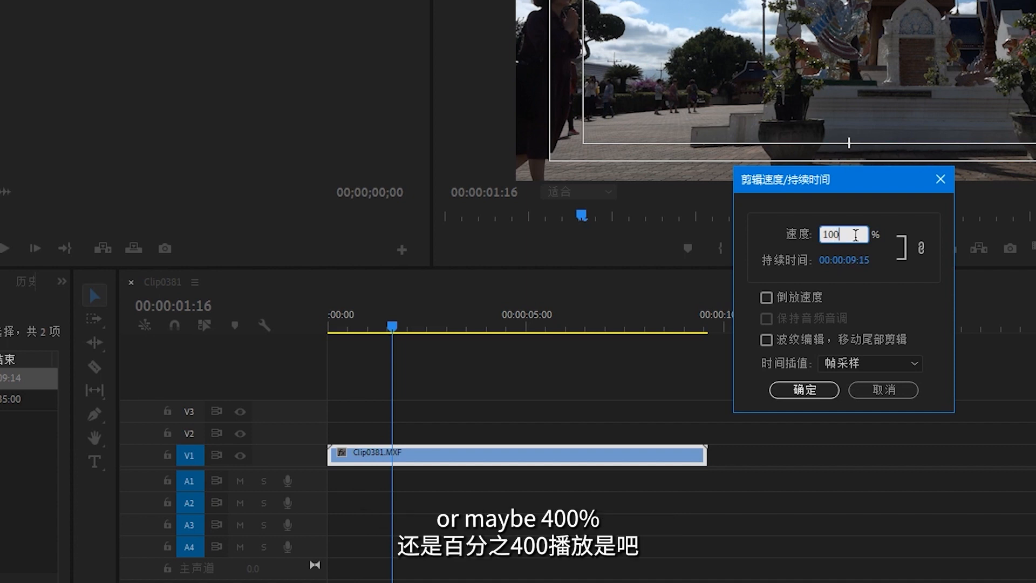
pyautogui.moveTo(855, 236); pyautogui.dragTo(771, 249)
pyautogui.write('20')
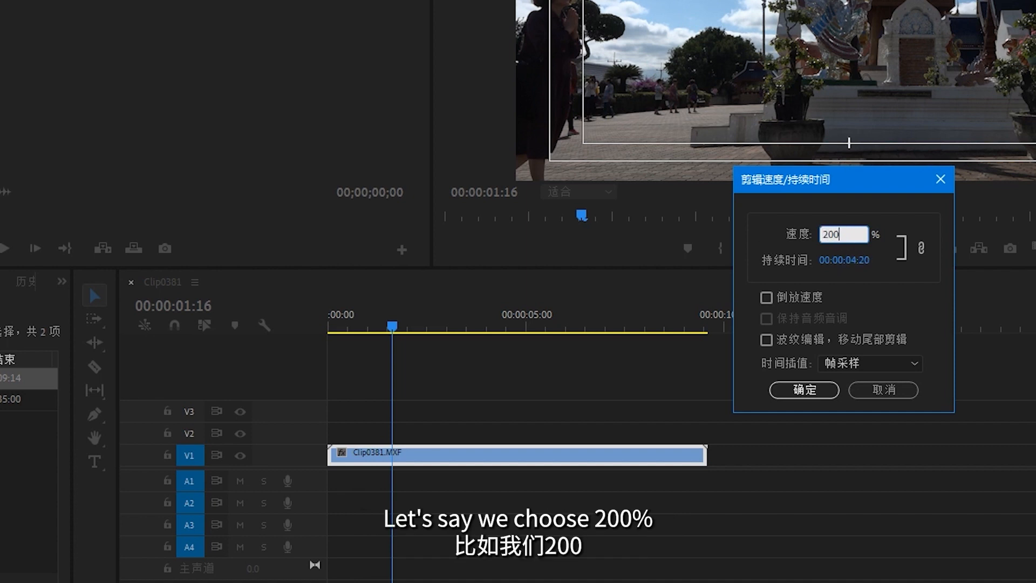
pyautogui.press('Return')
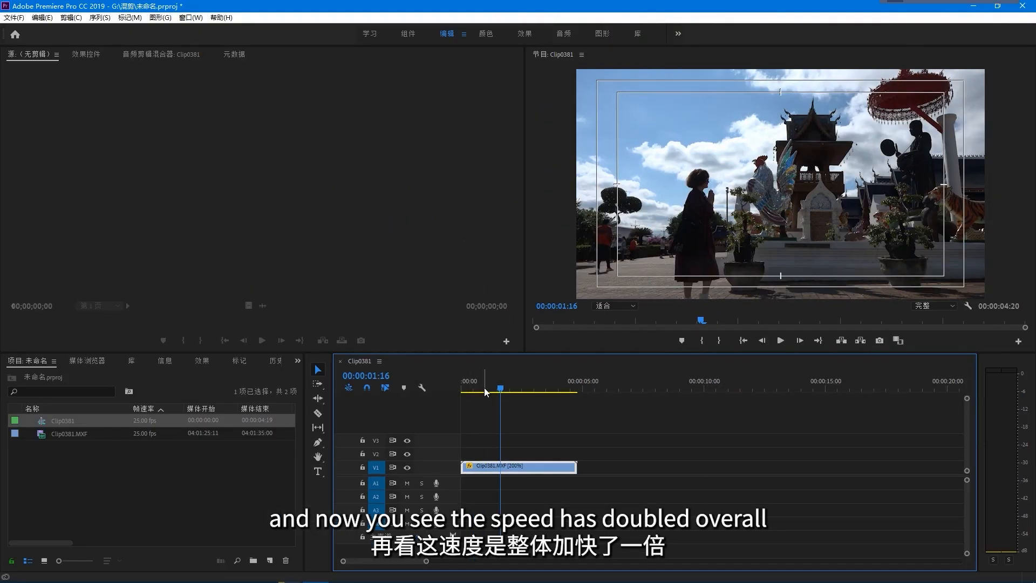
# Play back the sped-up clip from the beginning and undo the 200% speed change.
pyautogui.moveTo(484, 387); pyautogui.dragTo(425, 391)
pyautogui.press('space')
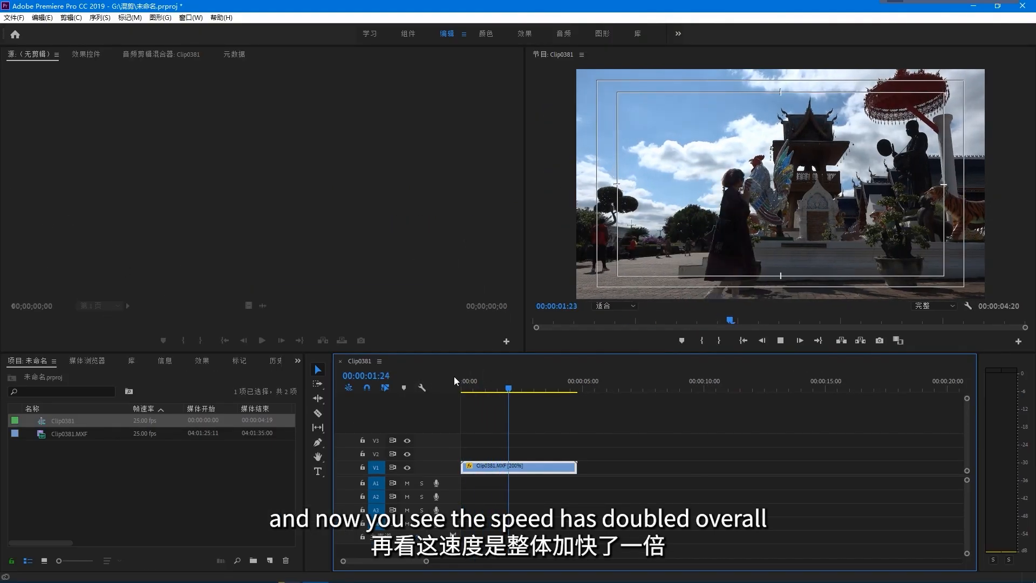
pyautogui.press('space')
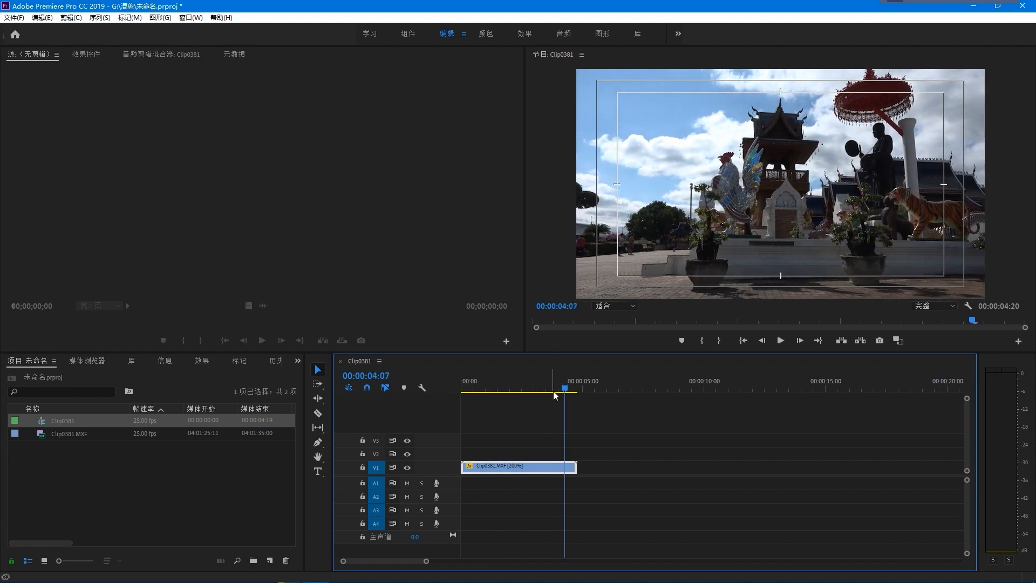
pyautogui.hotkey('ctrl', 'z')
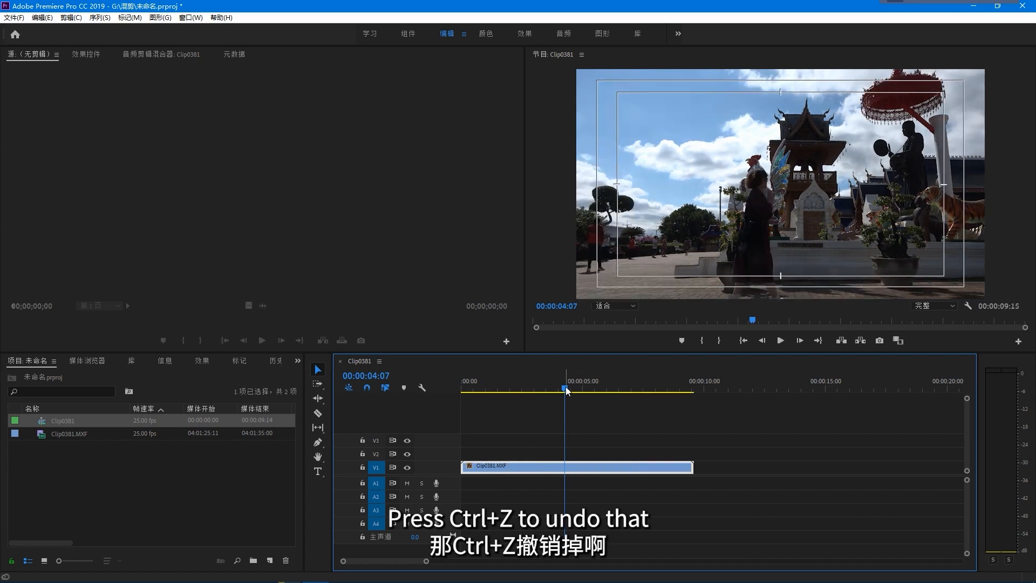
# Set the speed of the Clip0381.MXF clip on V1 to 50%.
pyautogui.rightClick(547, 467)
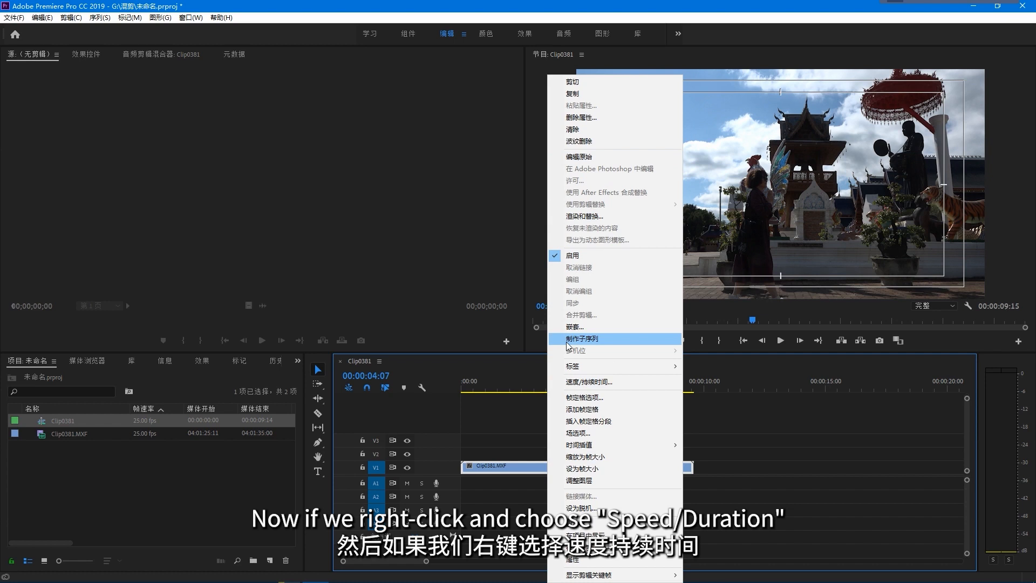
pyautogui.click(627, 386)
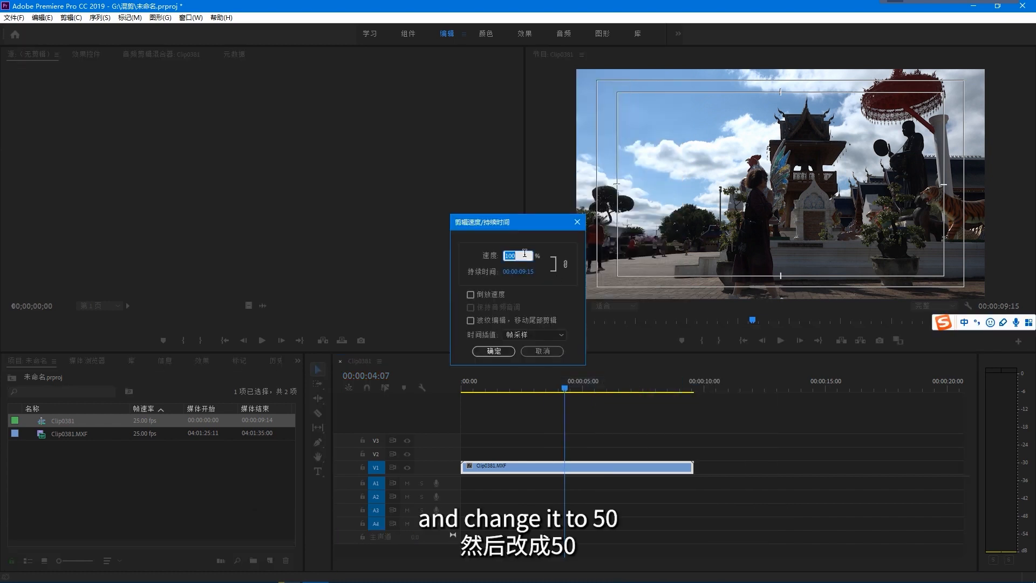
pyautogui.write('50')
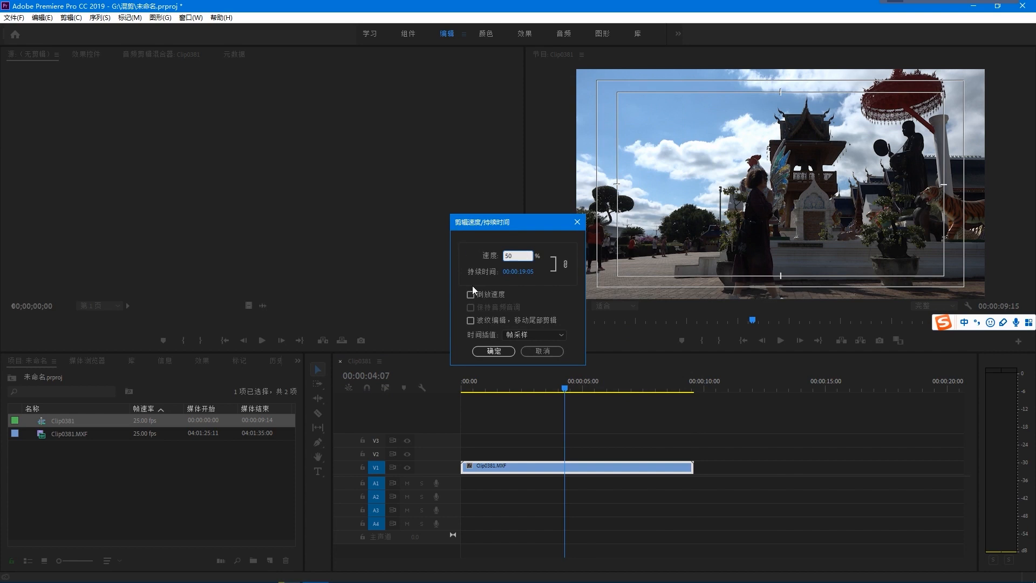
pyautogui.click(494, 351)
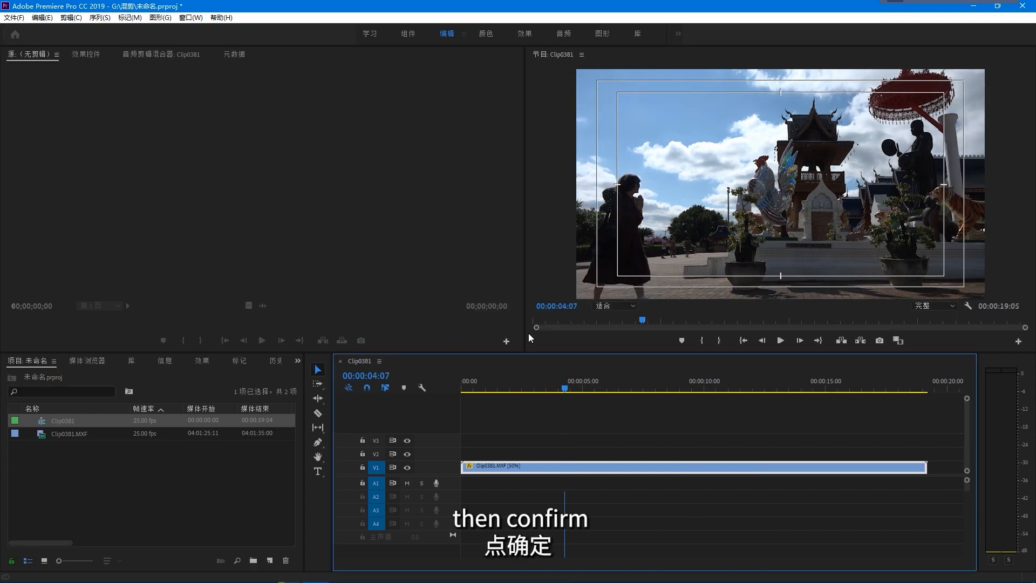
# Play back the slowed-down clip from near its start and undo the 50% speed change.
pyautogui.click(488, 387)
pyautogui.press('space')
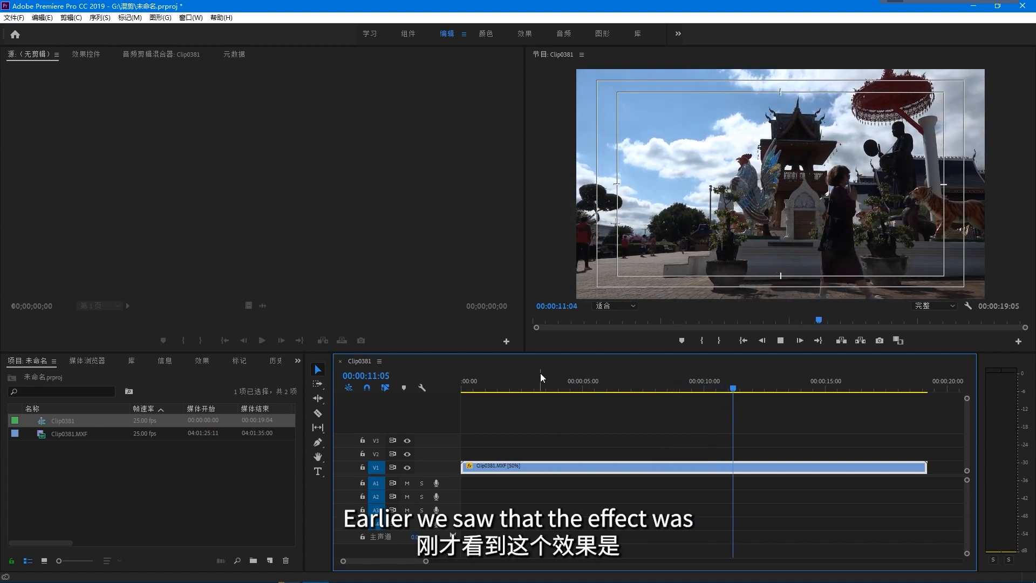
pyautogui.press('space')
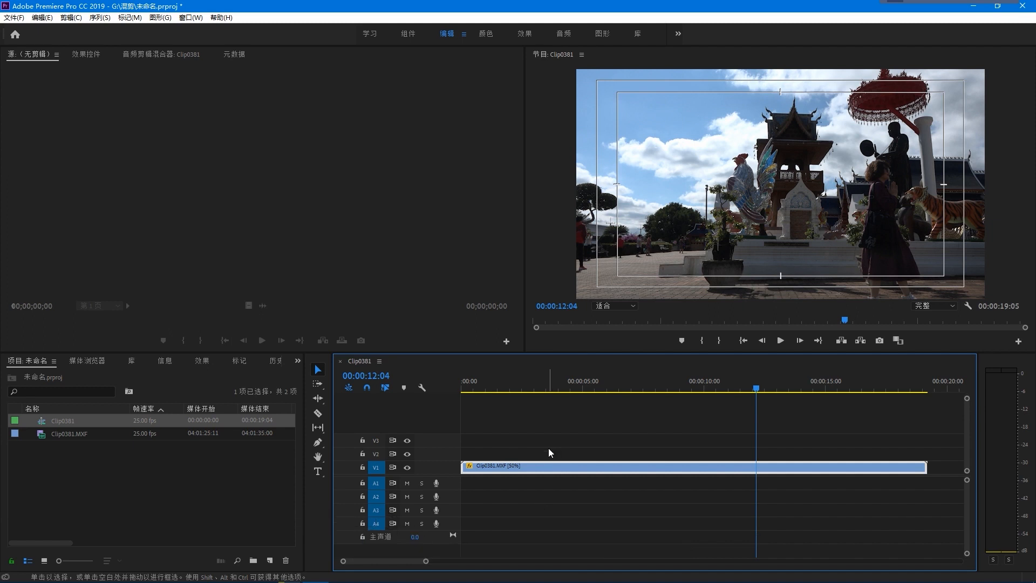
pyautogui.hotkey('ctrl', 'z')
# Place the playhead at 00:00:01:13 and expand video track V1 to show the clip's keyframe line.
pyautogui.moveTo(553, 383); pyautogui.dragTo(509, 383)
pyautogui.click(498, 383)
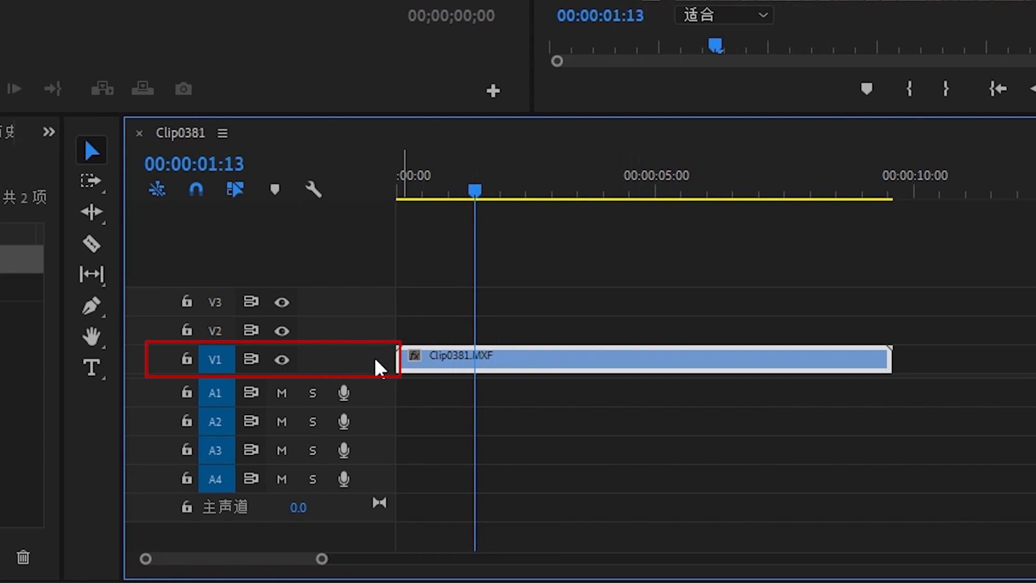
pyautogui.doubleClick(373, 354)
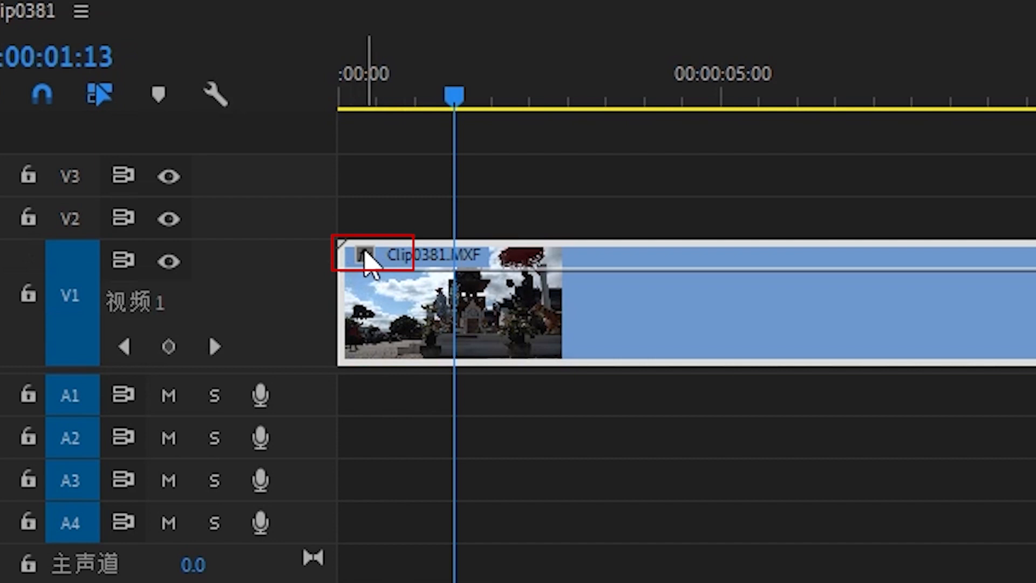
# Check which property the V1 clip's keyframe line controls, leaving it on 不透明度 (Opacity).
pyautogui.click(364, 253)
pyautogui.click(365, 251)
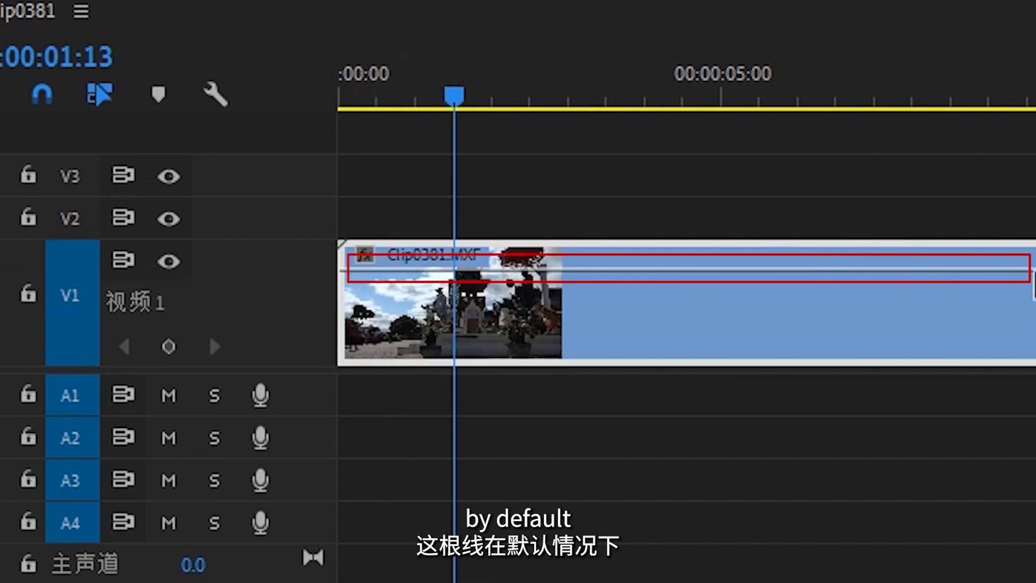
pyautogui.click(365, 254)
pyautogui.moveTo(433, 294)
pyautogui.moveTo(462, 329)
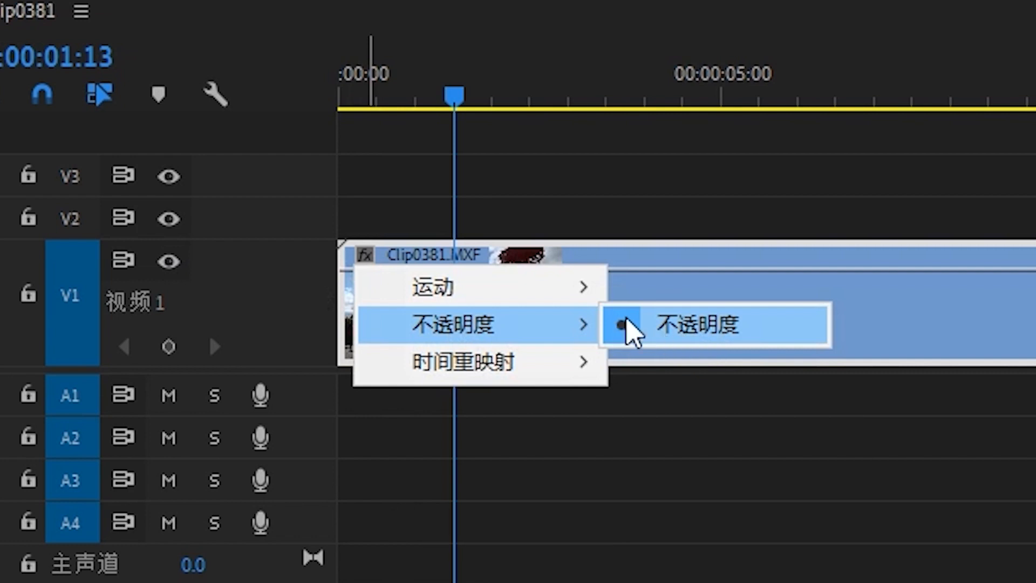
pyautogui.click(628, 326)
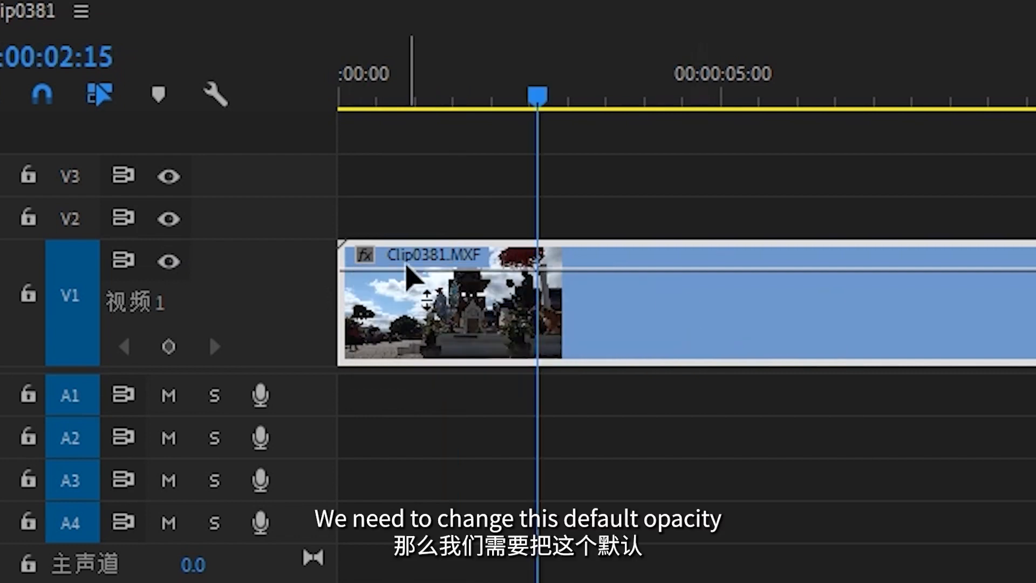
# Switch the V1 clip's keyframe line to 时间重映射 > 速度 (Time Remapping, Speed).
pyautogui.click(363, 258)
pyautogui.moveTo(486, 324)
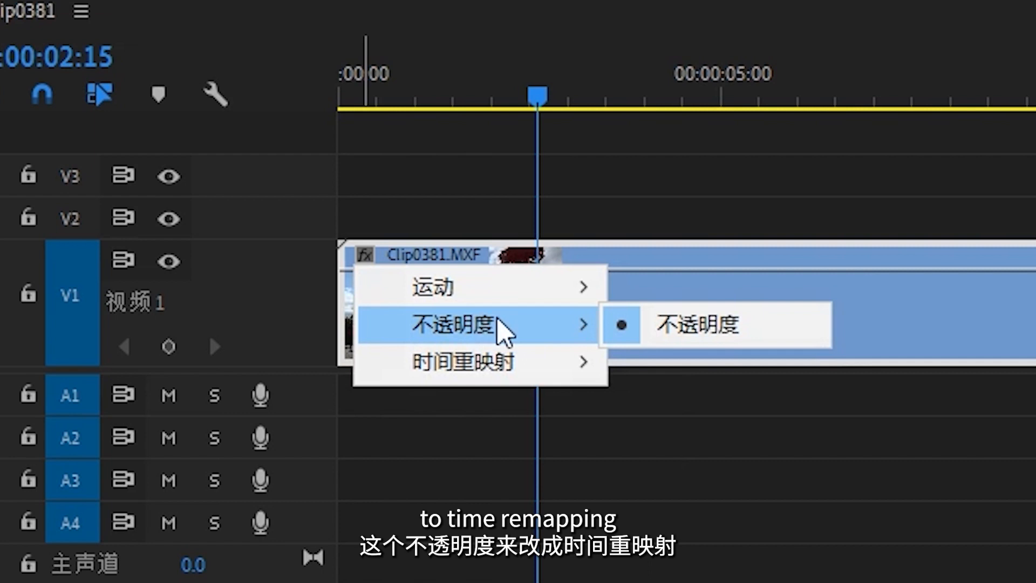
pyautogui.moveTo(497, 362)
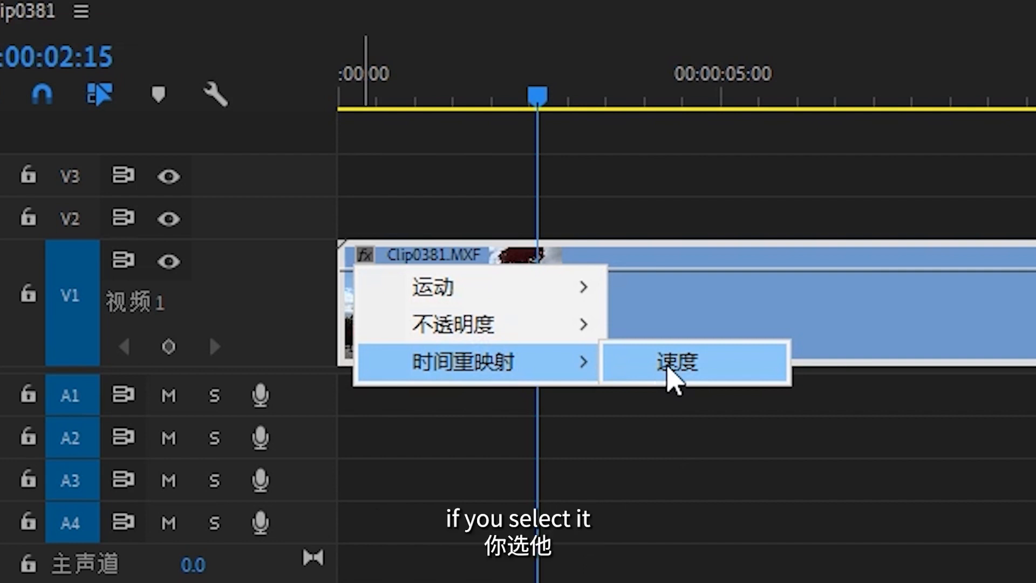
pyautogui.click(669, 368)
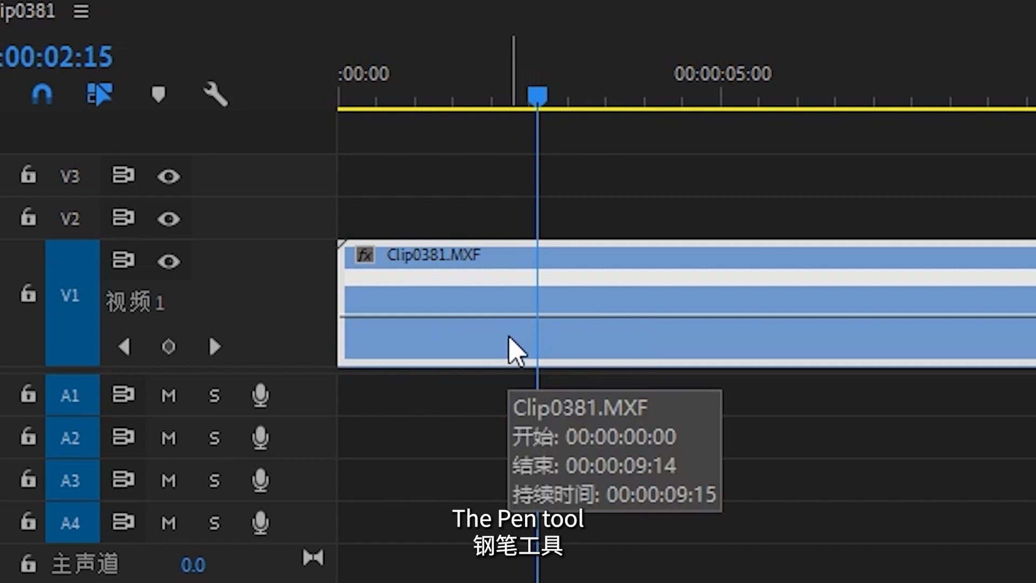
# Add a speed keyframe to the V1 clip with the Pen tool just before 00:00:03:14.
pyautogui.moveTo(537, 99); pyautogui.dragTo(421, 119)
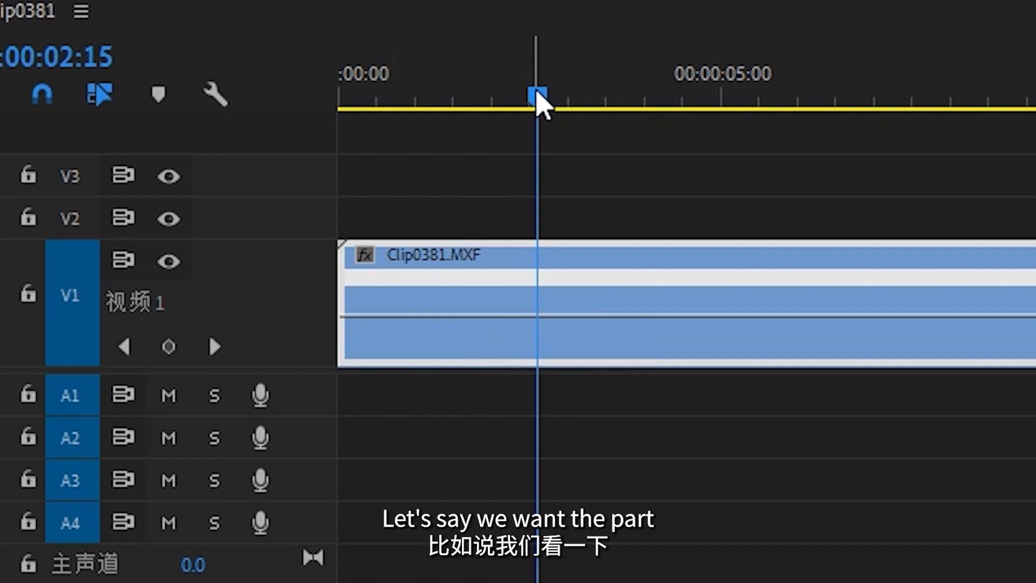
pyautogui.moveTo(458, 286); pyautogui.dragTo(575, 288)
pyautogui.moveTo(549, 397); pyautogui.dragTo(545, 397)
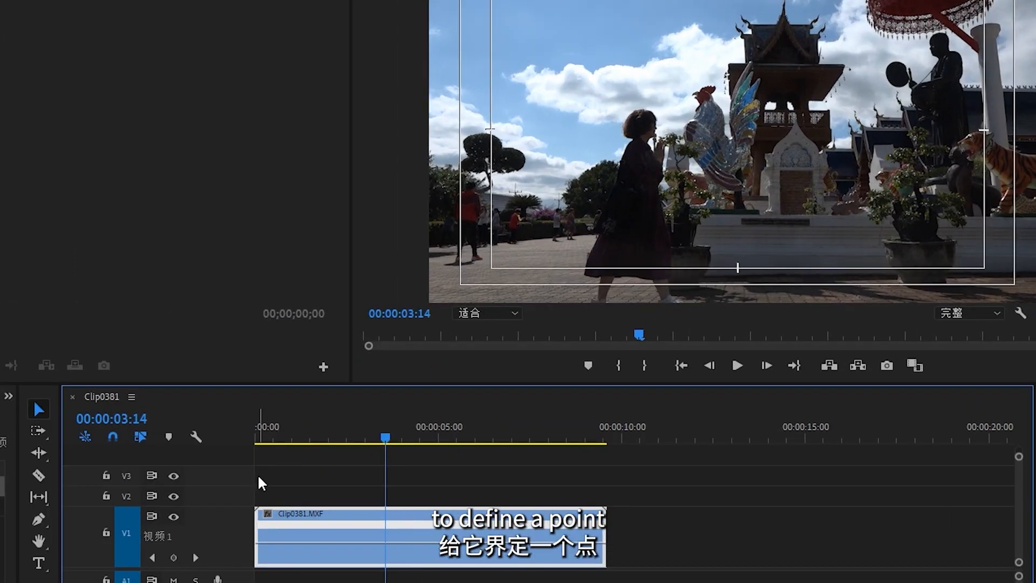
pyautogui.click(37, 521)
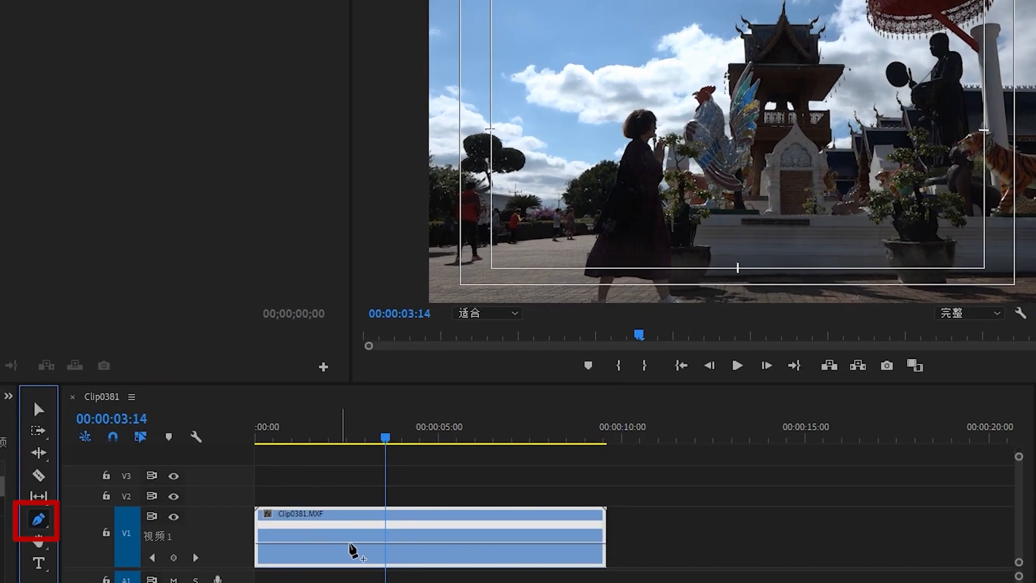
pyautogui.click(381, 523)
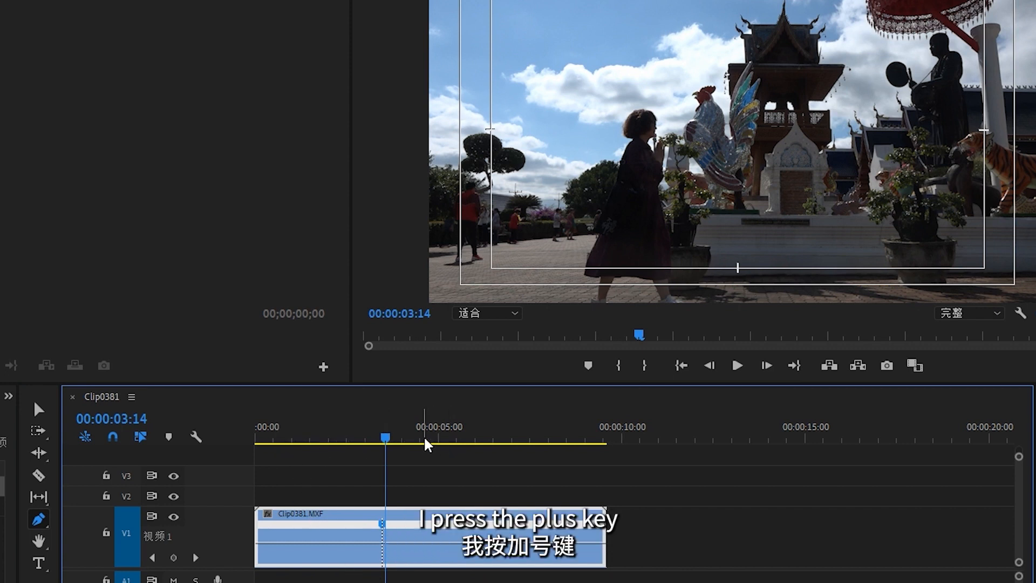
pyautogui.click(384, 435)
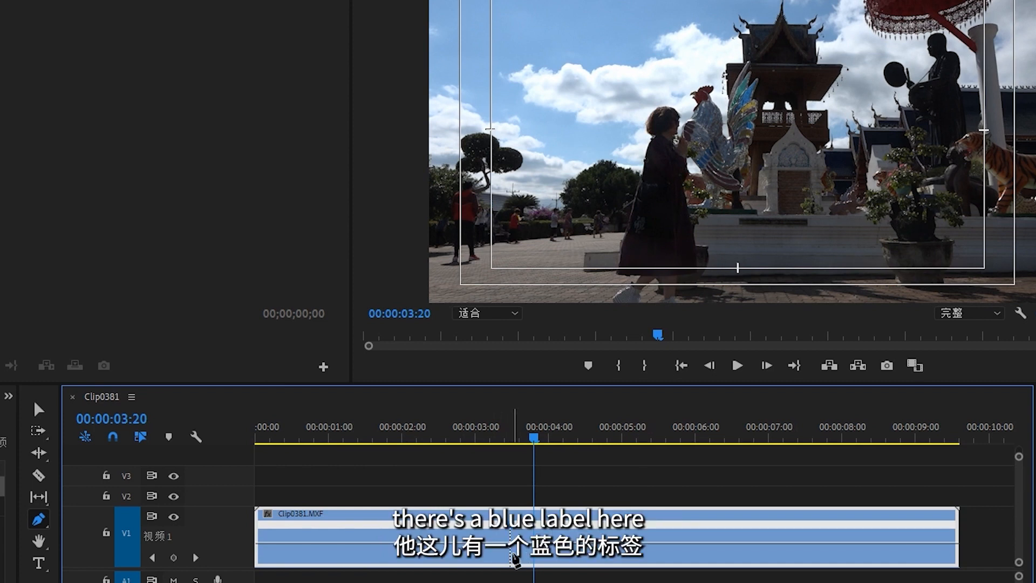
pyautogui.click(509, 524)
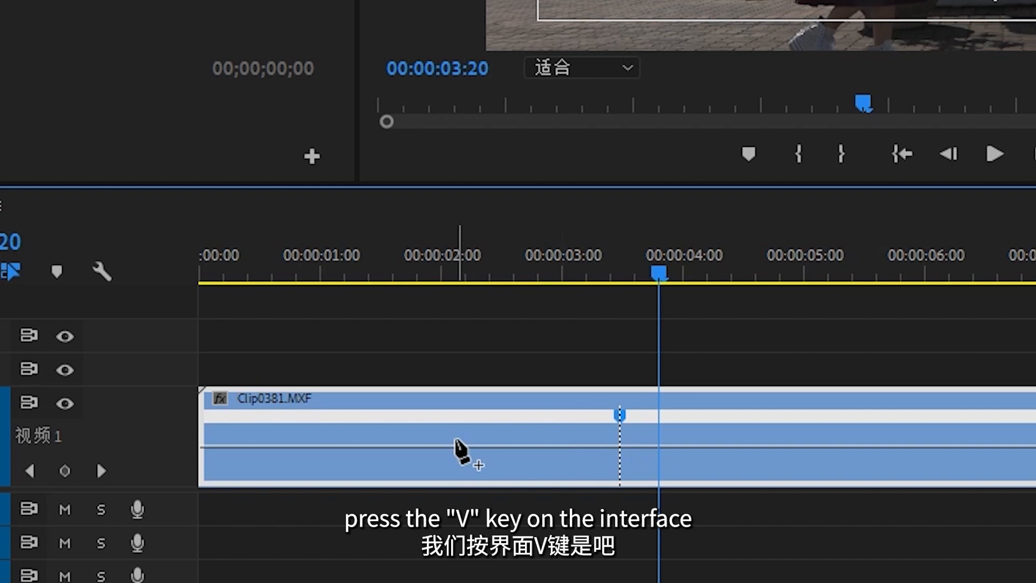
# Raise the speed line of the section before the keyframe so the clip's opening runs faster.
pyautogui.press('v')
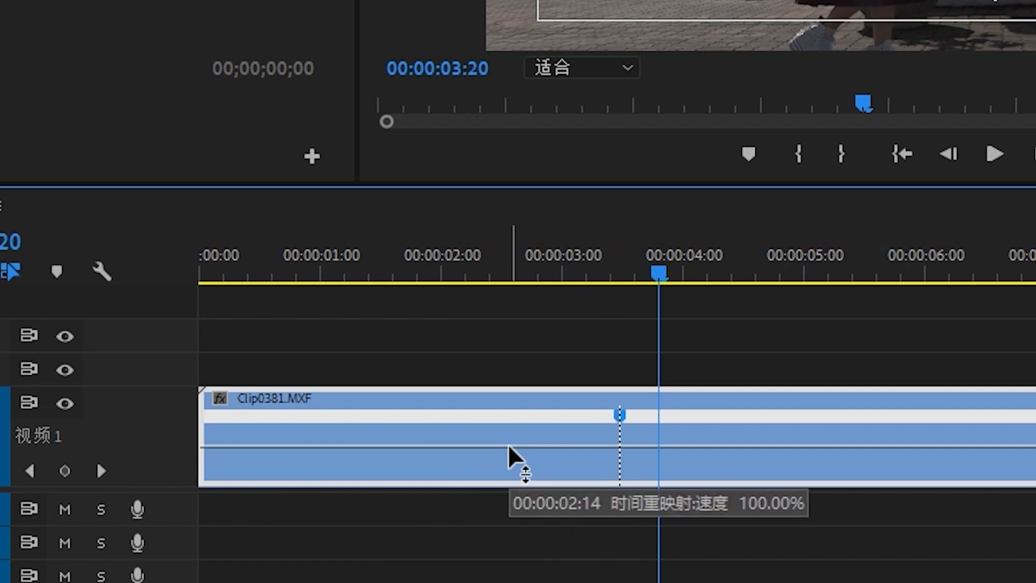
pyautogui.moveTo(441, 448); pyautogui.dragTo(441, 421)
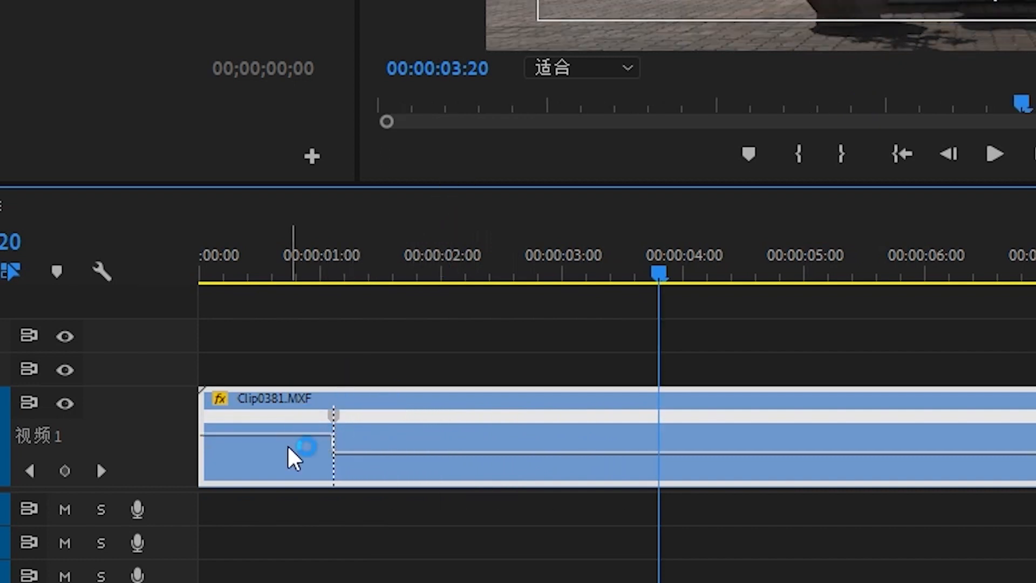
pyautogui.moveTo(250, 434); pyautogui.dragTo(250, 428)
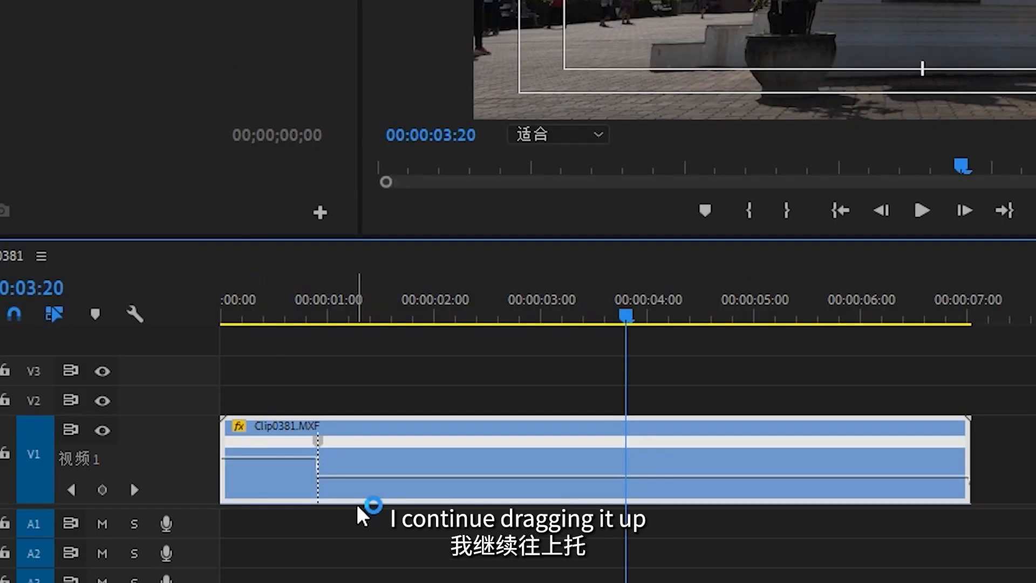
# Play the clip from its start to check the abrupt speed change at the keyframe.
pyautogui.press('Home')
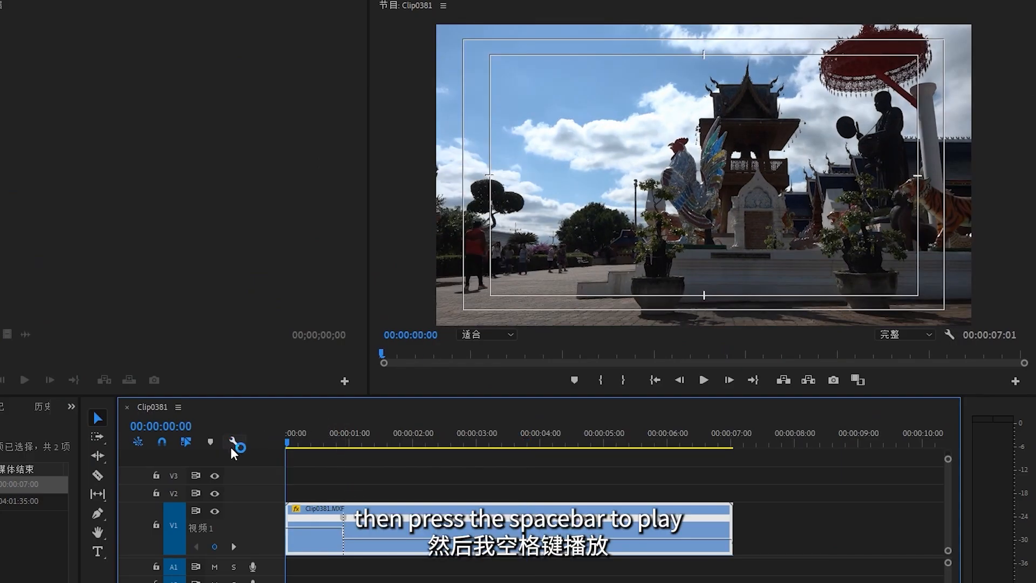
pyautogui.press('space')
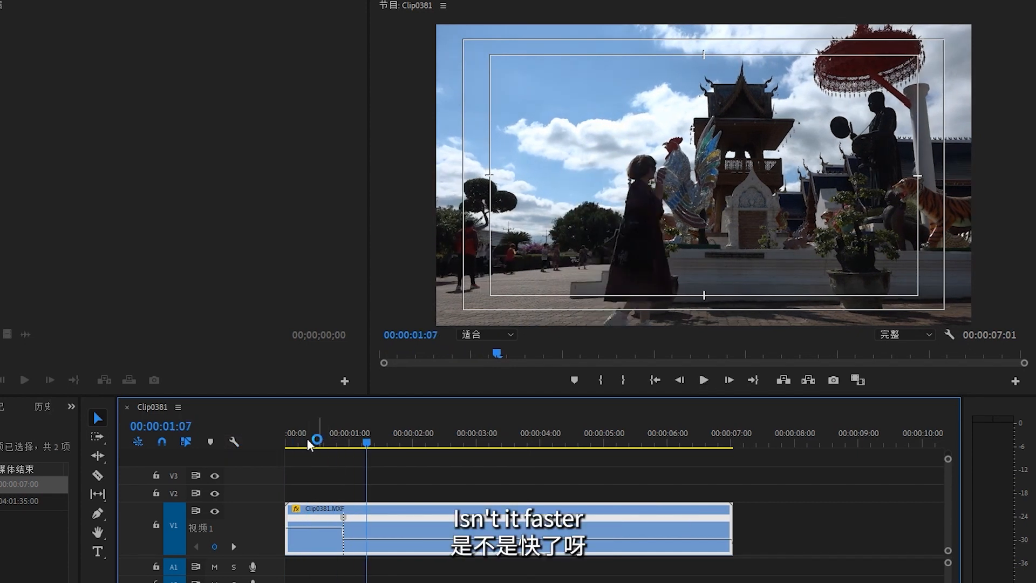
pyautogui.moveTo(308, 439); pyautogui.dragTo(211, 439)
pyautogui.press('space')
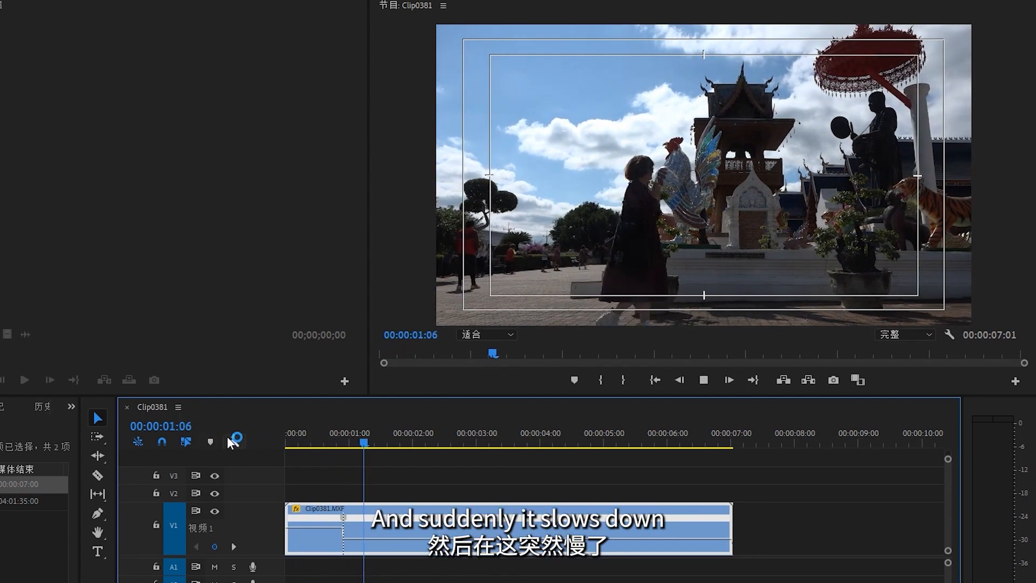
pyautogui.press('space')
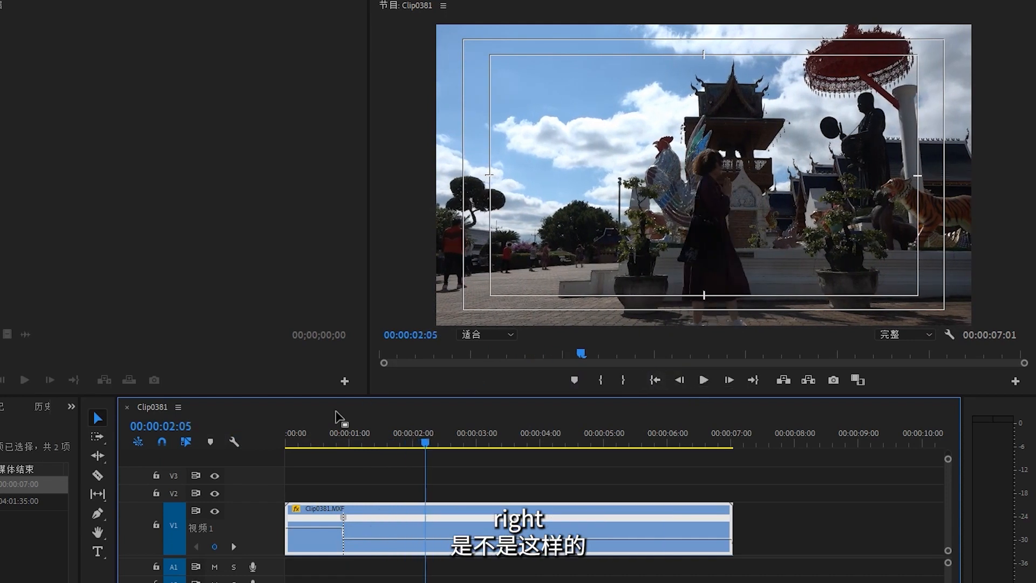
# Raise the opening section's speed further and play the clip from its start.
pyautogui.moveTo(302, 433); pyautogui.dragTo(272, 436)
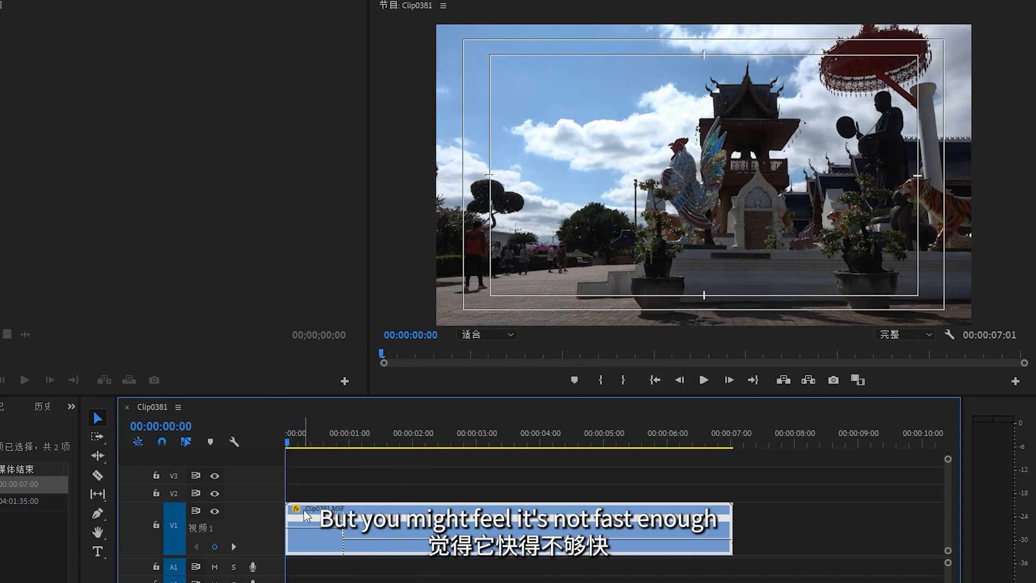
pyautogui.moveTo(305, 534); pyautogui.dragTo(305, 516)
pyautogui.moveTo(308, 430); pyautogui.dragTo(231, 435)
pyautogui.press('space')
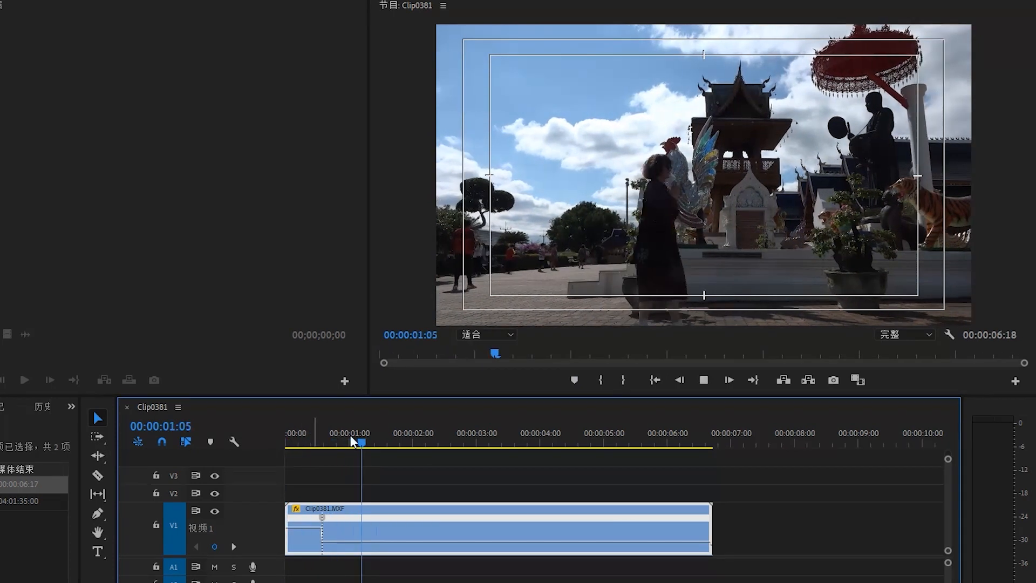
pyautogui.press('space')
pyautogui.moveTo(328, 432); pyautogui.dragTo(254, 432)
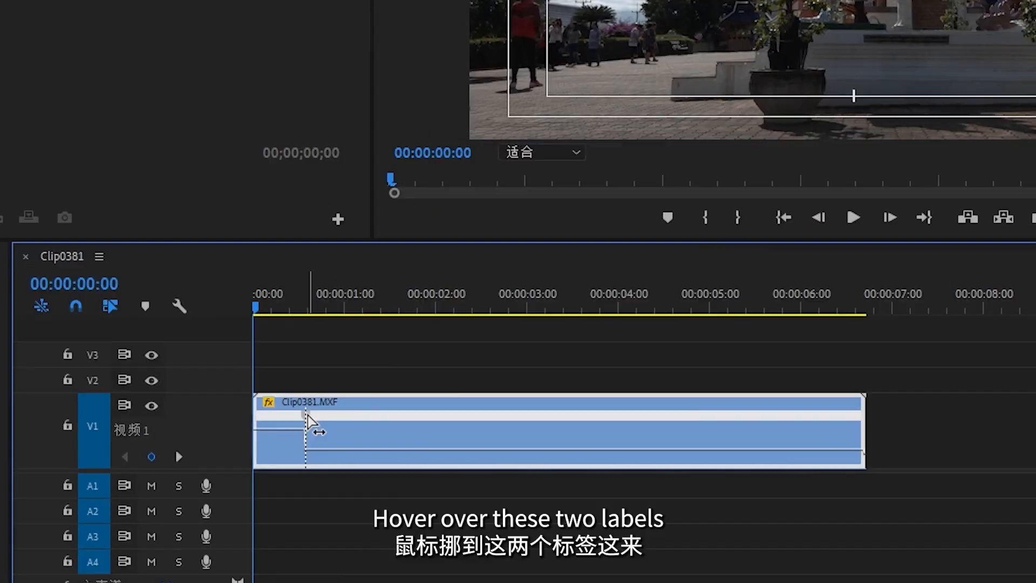
# Split the speed keyframe apart into a short gradual ramp and play the transition from near the clip's start.
pyautogui.moveTo(307, 414)
pyautogui.mouseDown()
pyautogui.moveTo(331, 415)
pyautogui.moveTo(295, 415)
pyautogui.moveTo(318, 420)
pyautogui.mouseUp()
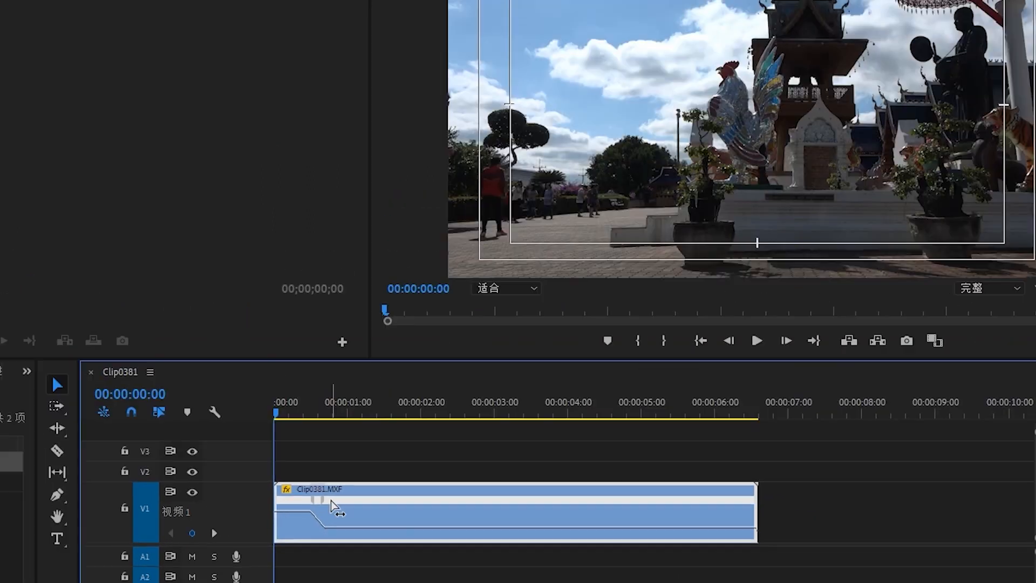
pyautogui.press('space')
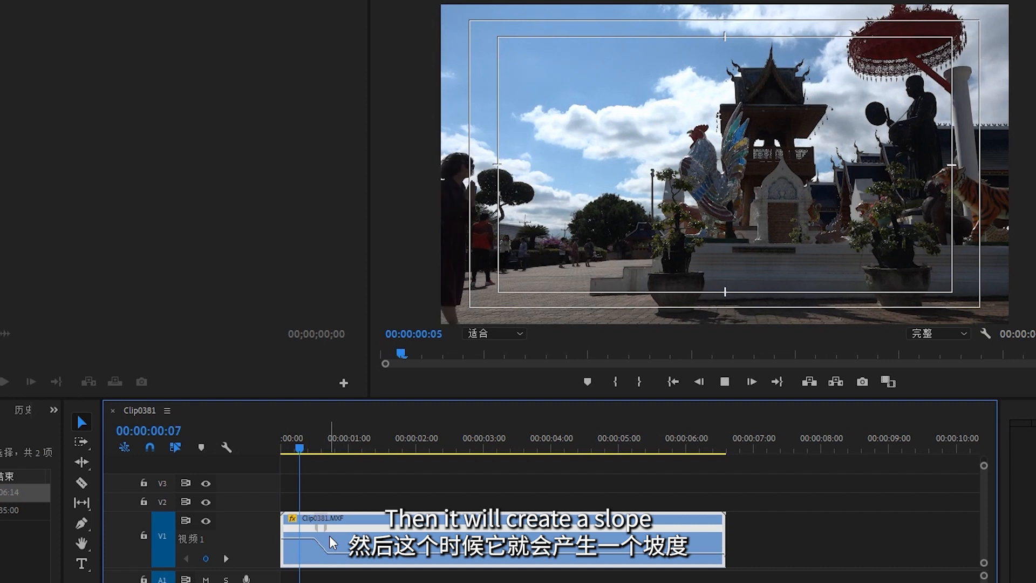
pyautogui.press('space')
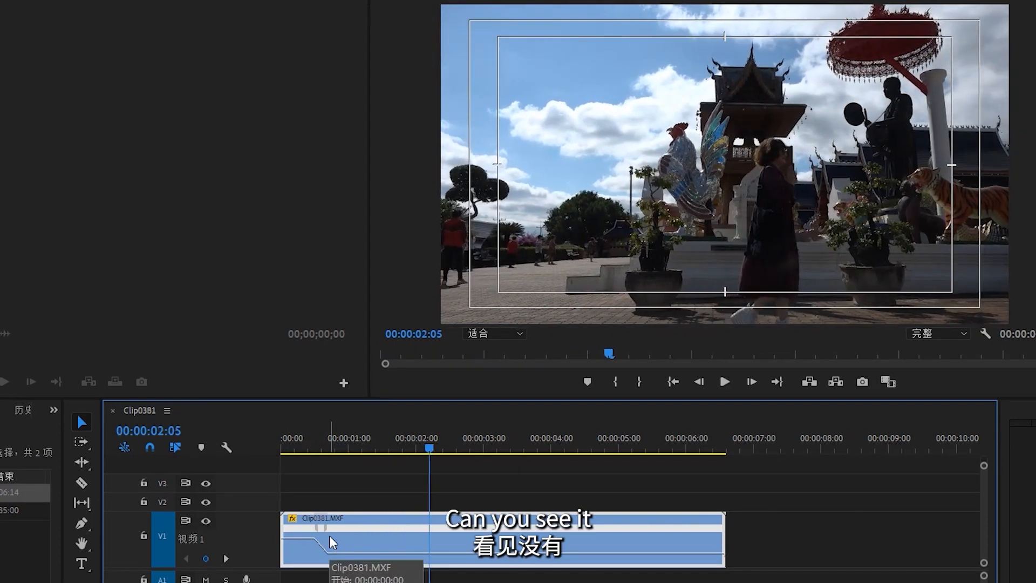
pyautogui.click(292, 445)
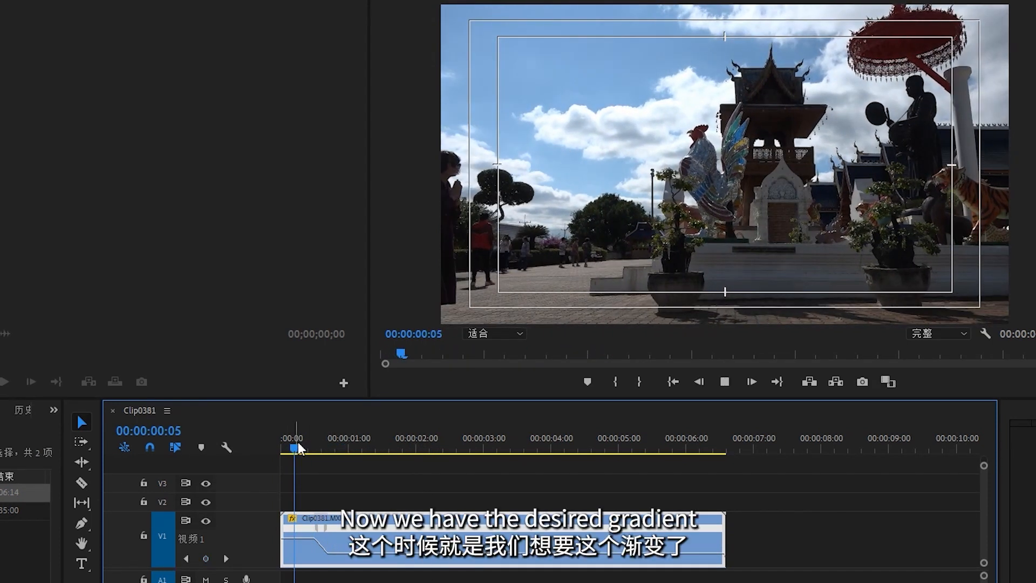
pyautogui.press('space')
pyautogui.press('space')
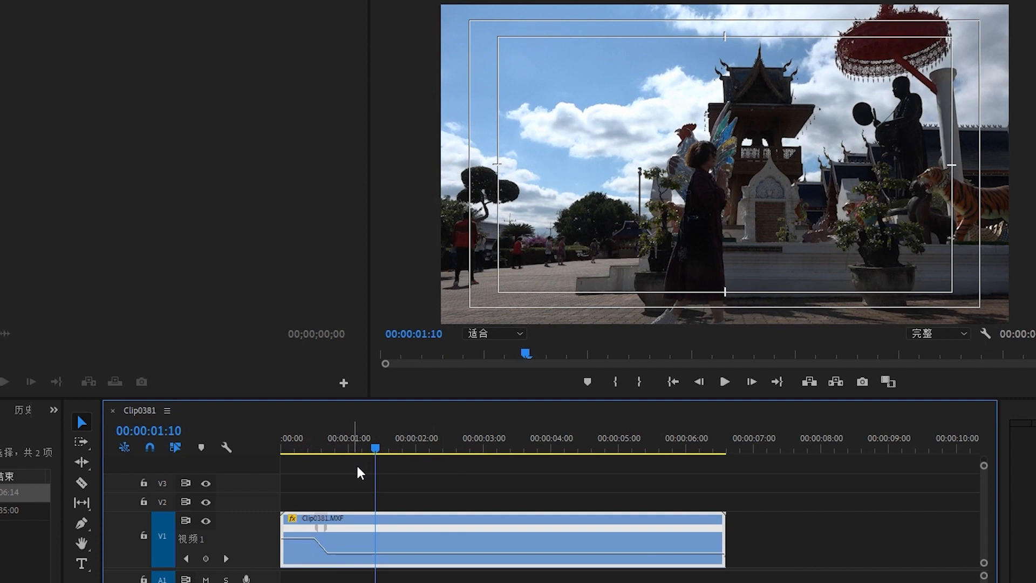
# Add a second speed keyframe at 00:00:01:04 with the Pen tool.
pyautogui.moveTo(371, 446); pyautogui.dragTo(359, 446)
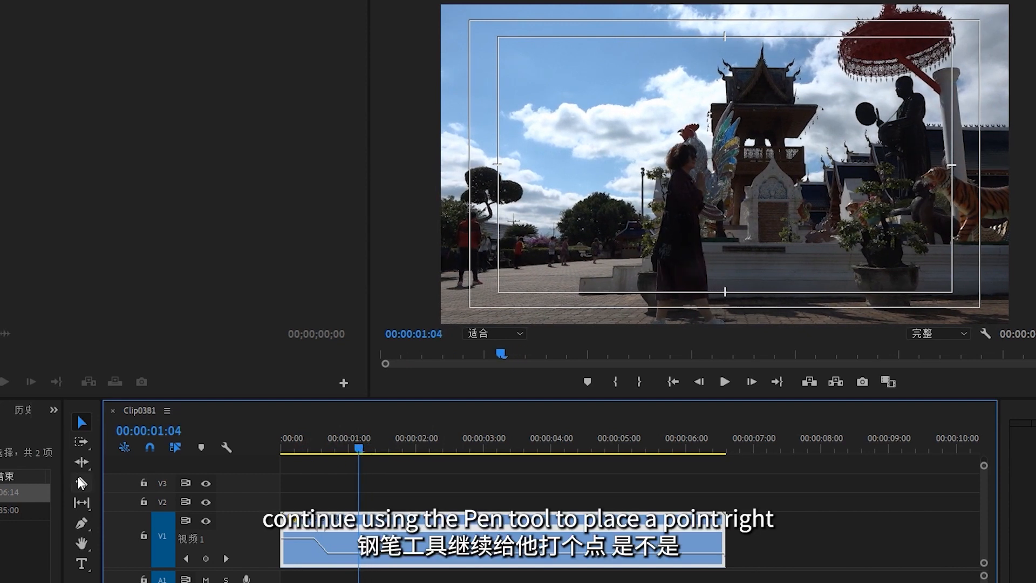
pyautogui.click(82, 522)
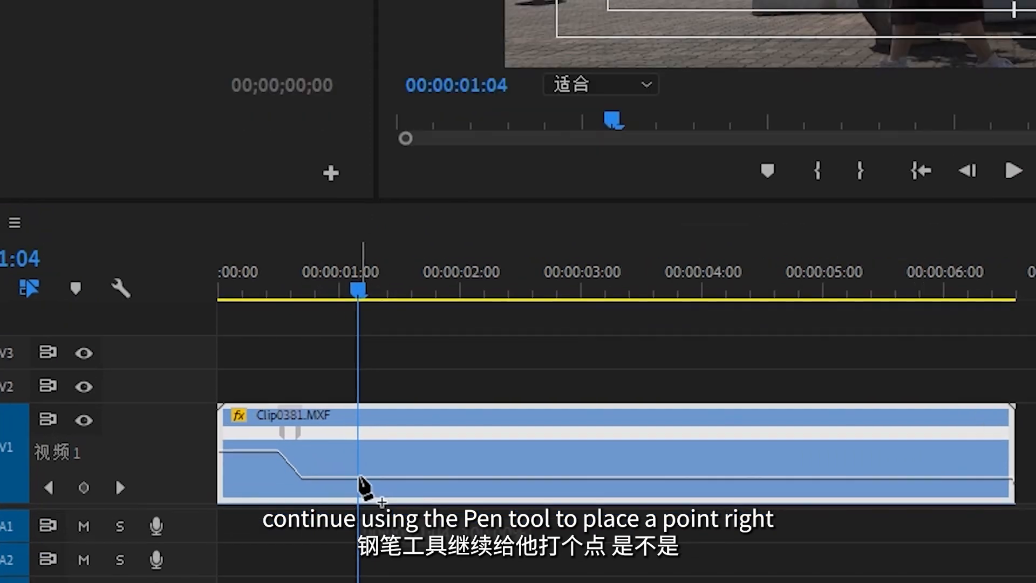
pyautogui.click(360, 477)
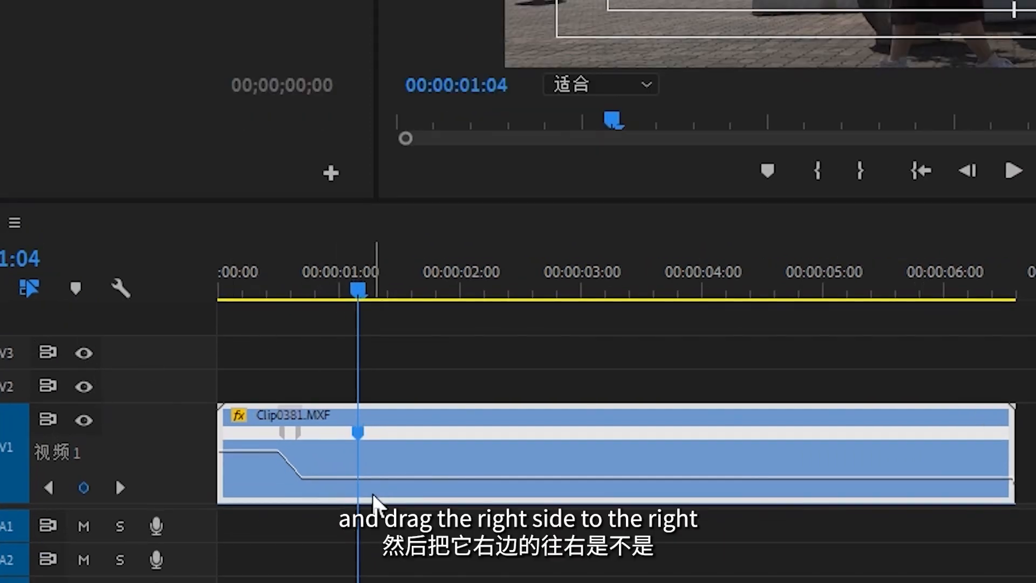
# Lower the speed between the first ramp and the second keyframe, and split the second keyframe into a gradual ramp.
pyautogui.moveTo(333, 478); pyautogui.dragTo(335, 536)
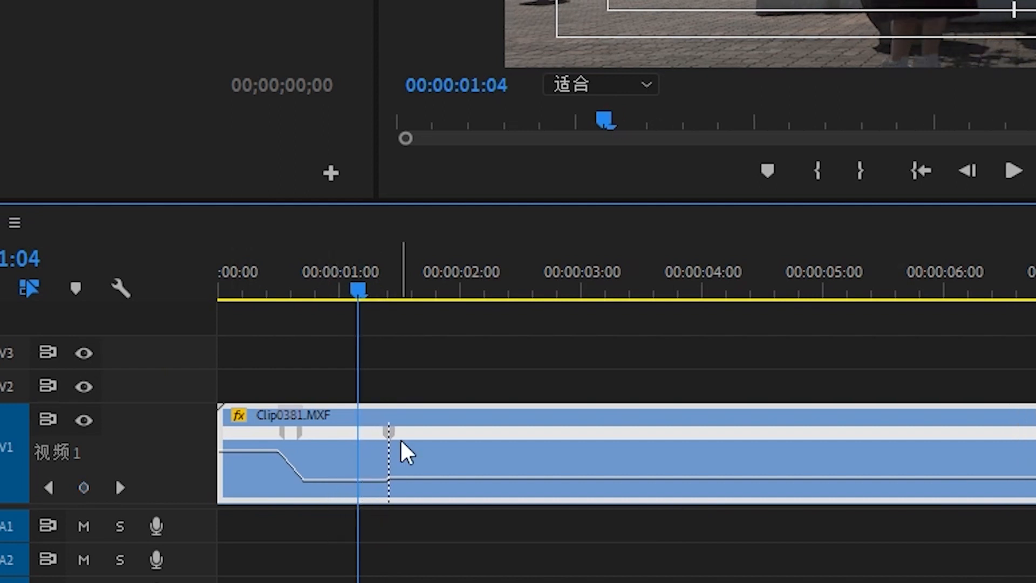
pyautogui.moveTo(391, 435); pyautogui.dragTo(439, 440)
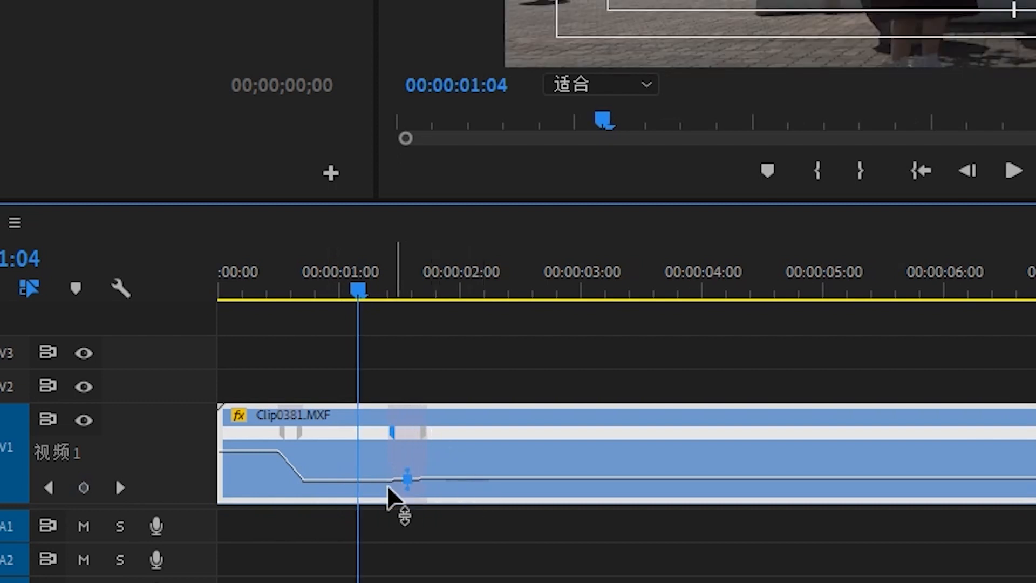
pyautogui.moveTo(356, 480); pyautogui.dragTo(357, 486)
pyautogui.moveTo(504, 431); pyautogui.dragTo(481, 428)
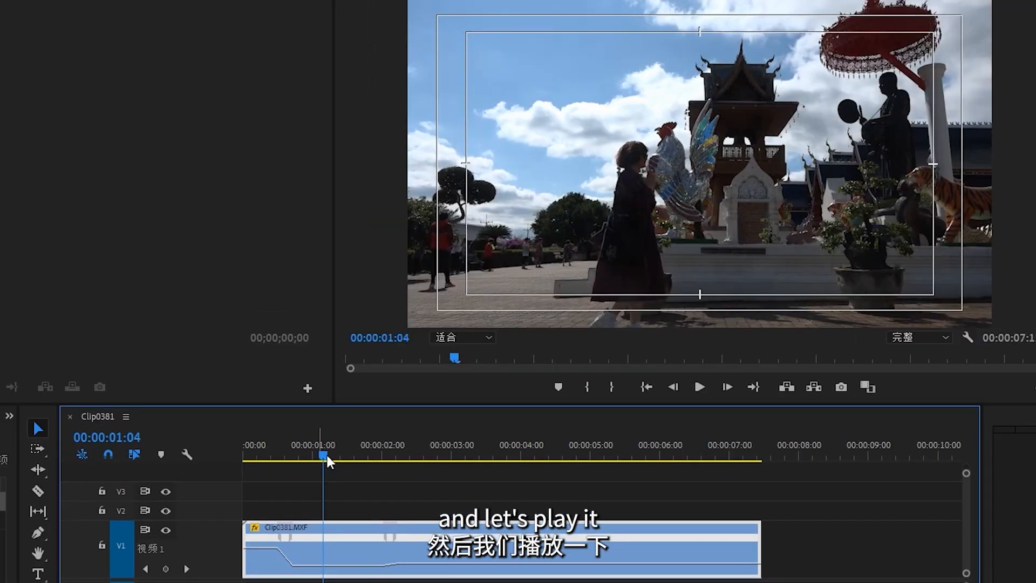
# Play the clip repeatedly from its start to review the fast opening, the slow middle section and both ramps.
pyautogui.press('Home')
pyautogui.press('space')
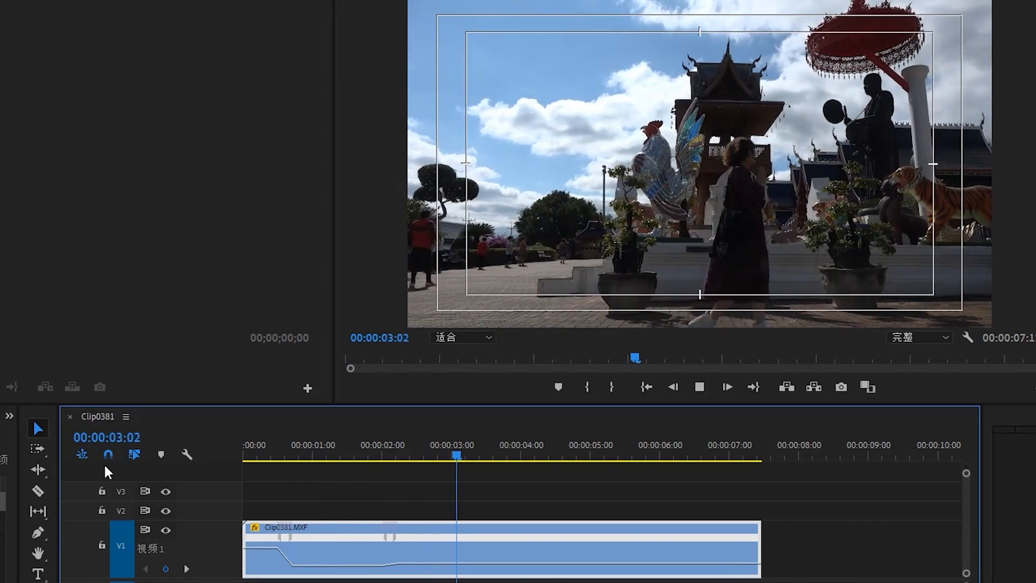
pyautogui.press('space')
pyautogui.press('Home')
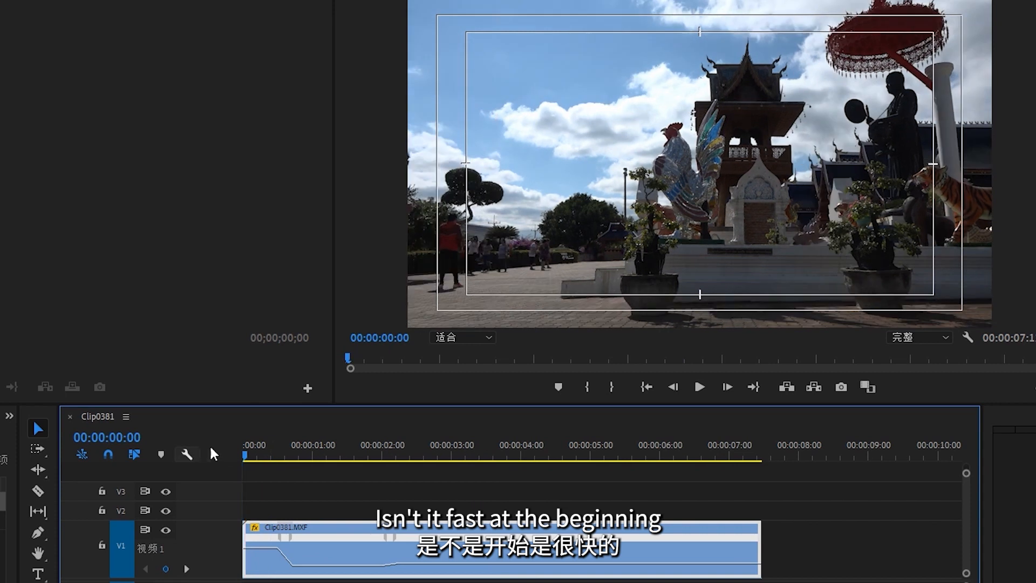
pyautogui.press('space')
pyautogui.press('space')
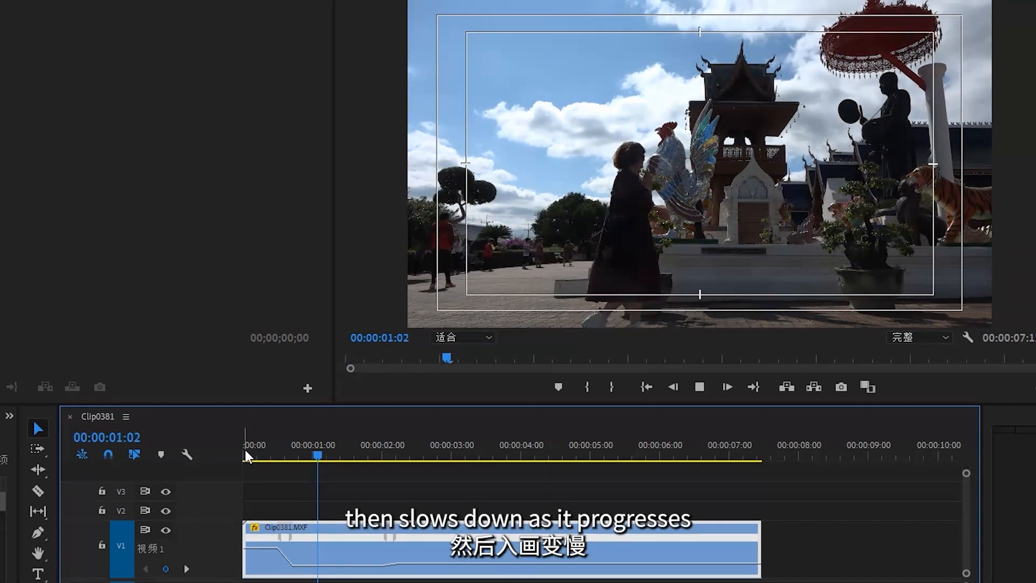
pyautogui.press('space')
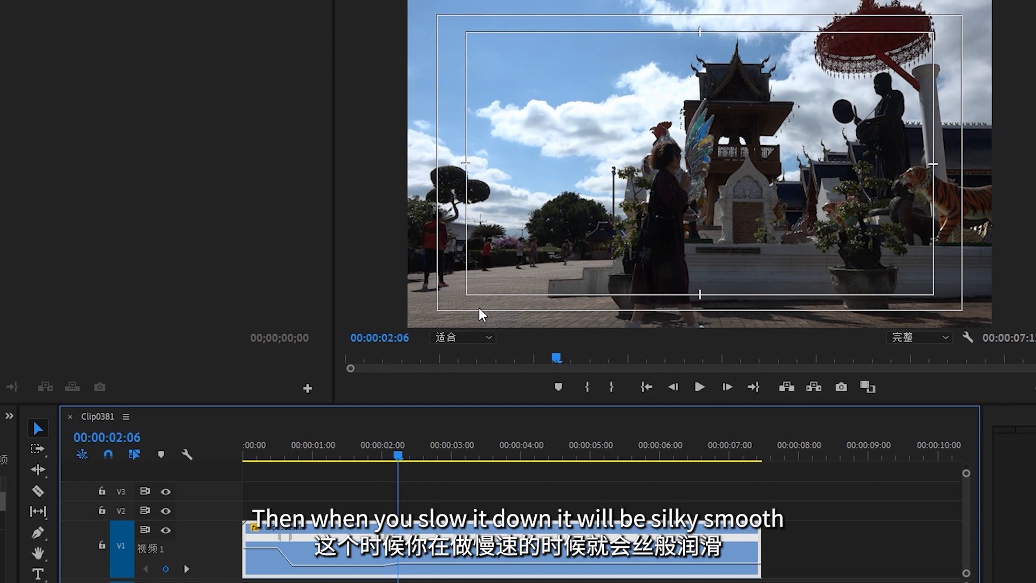
pyautogui.moveTo(397, 451); pyautogui.dragTo(206, 435)
pyautogui.press('space')
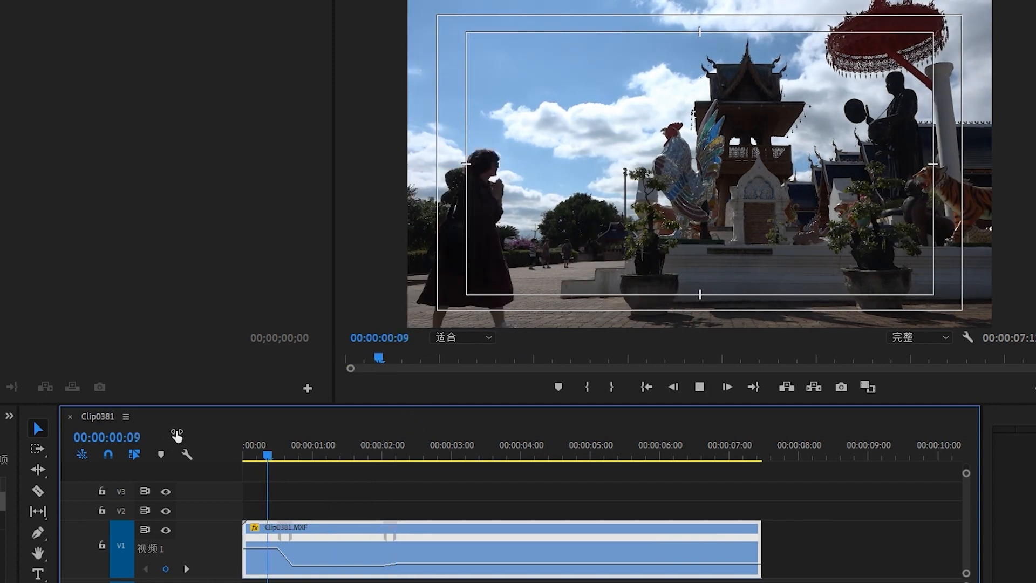
# Raise the speed of the slow section between the two ramps slightly and play the clip from its start.
pyautogui.click(424, 454)
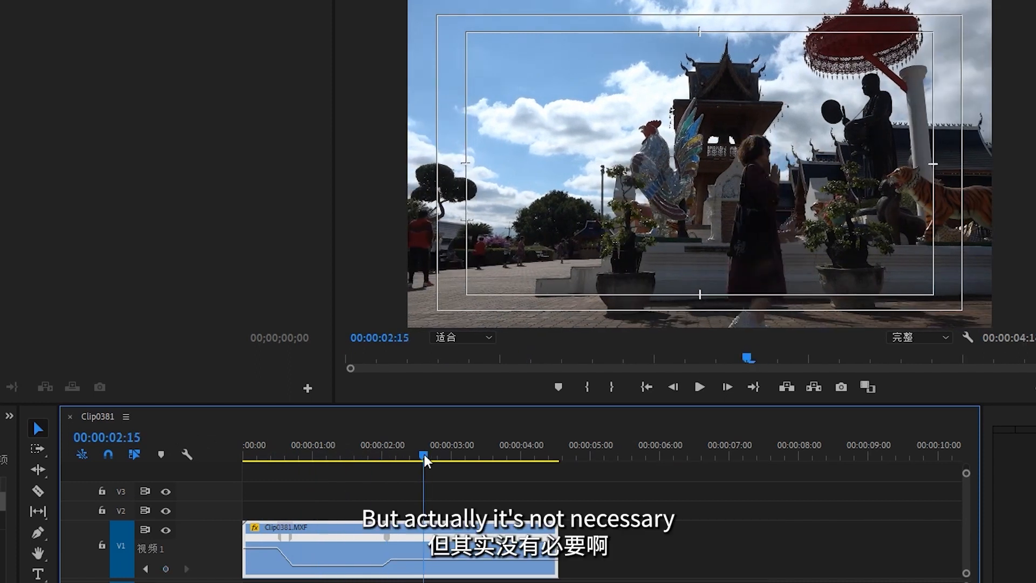
pyautogui.moveTo(424, 454); pyautogui.dragTo(322, 445)
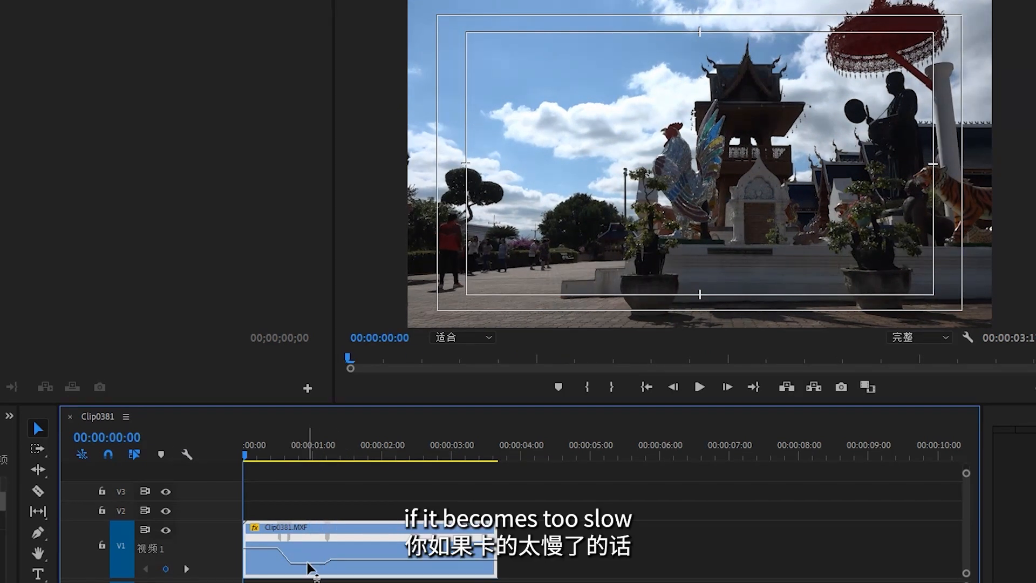
pyautogui.moveTo(309, 563); pyautogui.dragTo(310, 560)
pyautogui.press('space')
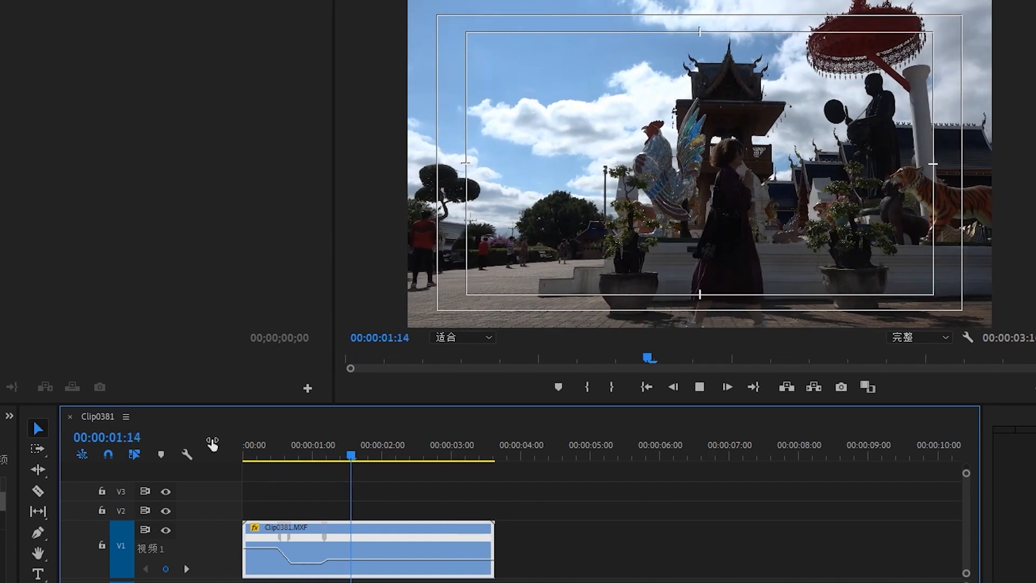
pyautogui.press('space')
# Cut the clip at about 00:00:01:12 with the Razor tool, delete the part after the cut, and return the playhead to the start.
pyautogui.click(369, 449)
pyautogui.press('c')
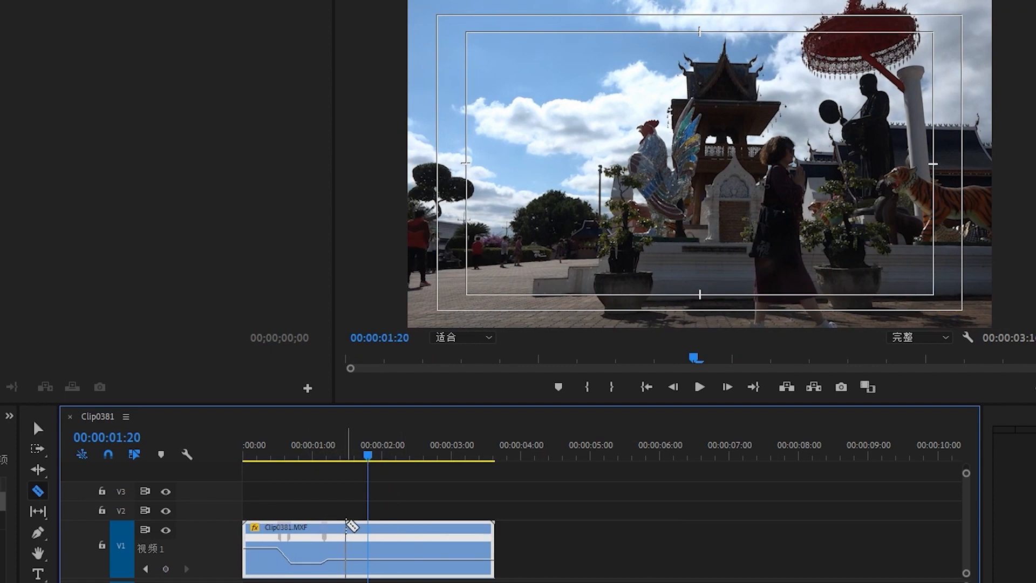
pyautogui.click(346, 528)
pyautogui.press('v')
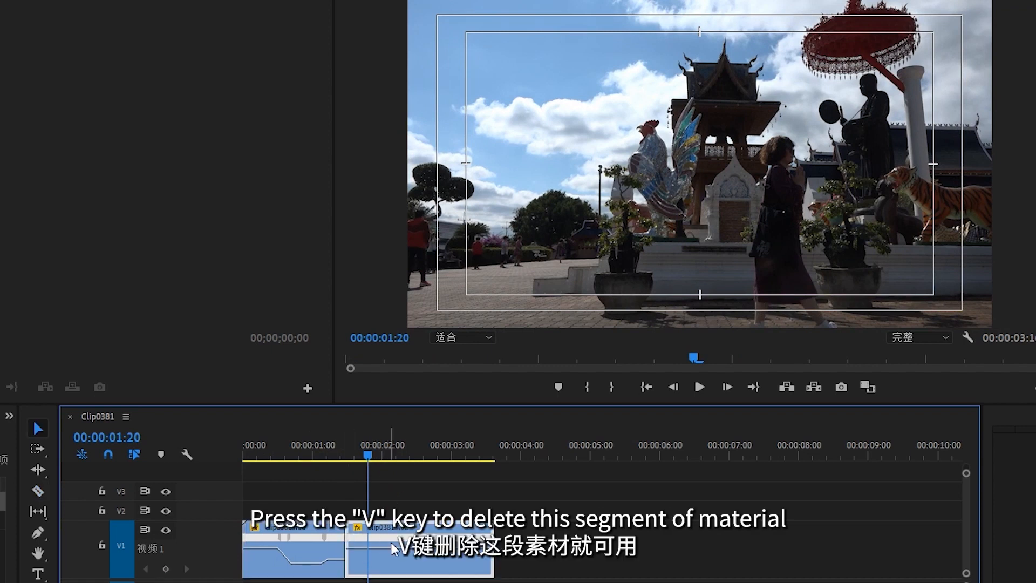
pyautogui.click(392, 547)
pyautogui.press('Delete')
pyautogui.press('space')
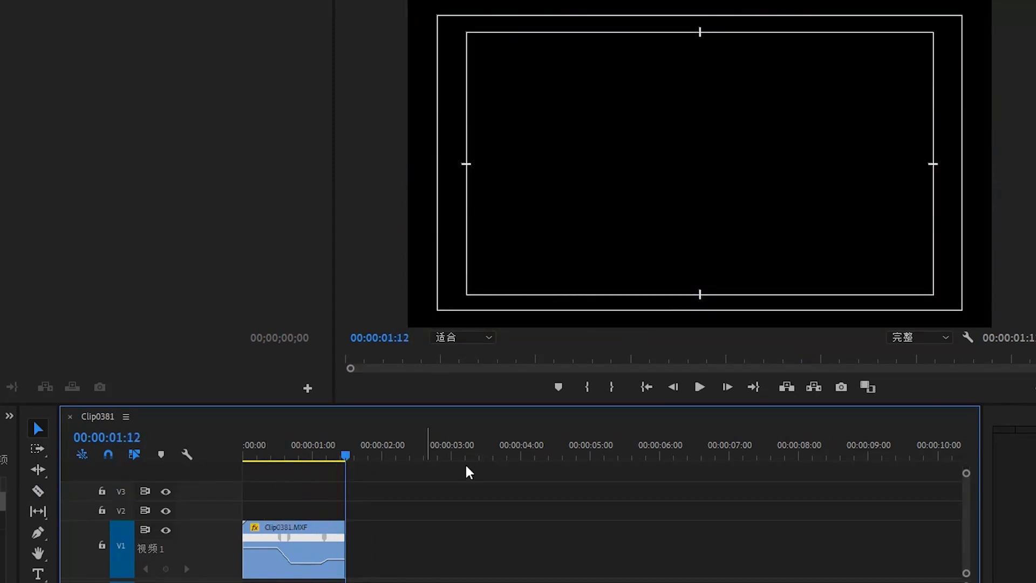
pyautogui.press('Home')
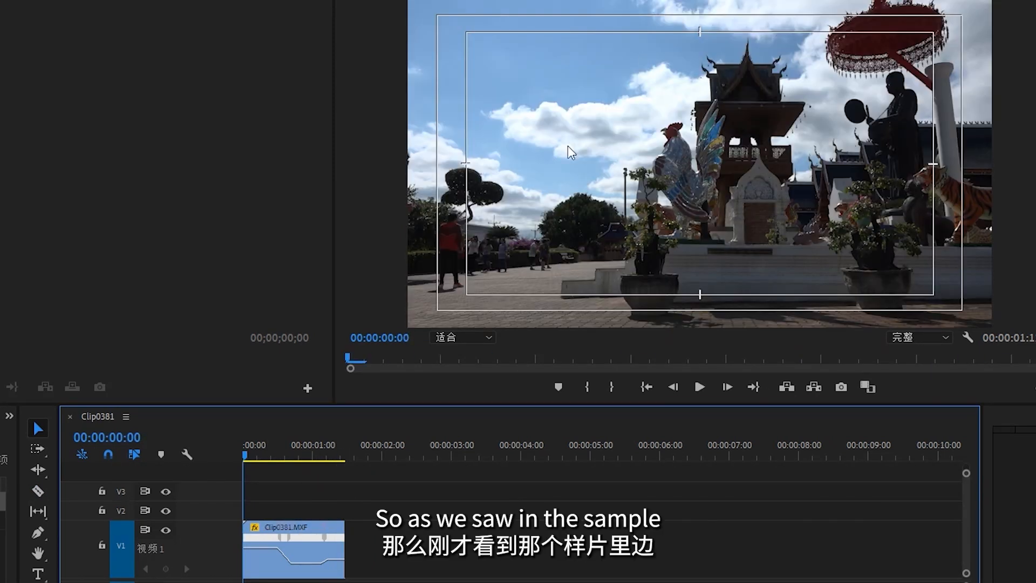